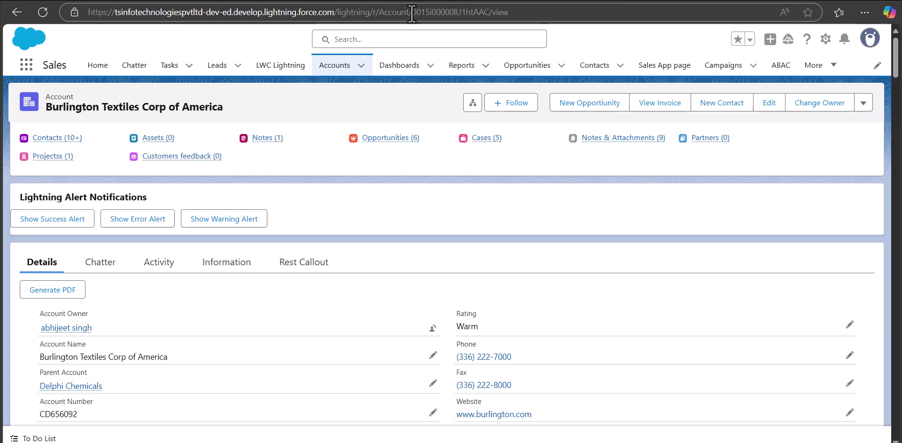
- Highlight the record ID in the page address of the Burlington Textiles Corp of America account
drag(412, 12, 489, 12)
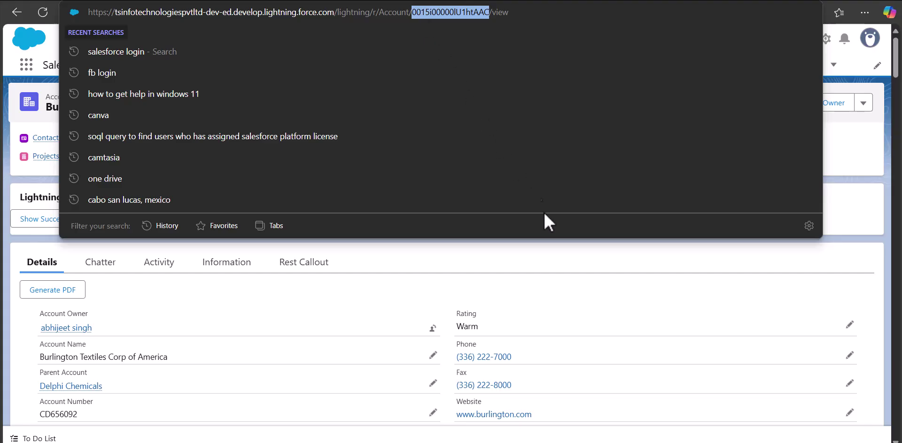
click(843, 185)
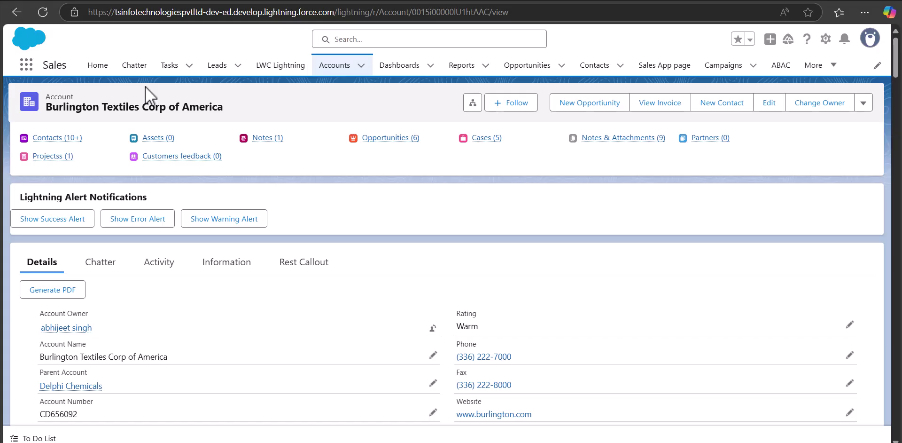
- Open Setup for the current app, enlarge the page to 110%, and find the Flows page by searching for "flow"
click(826, 39)
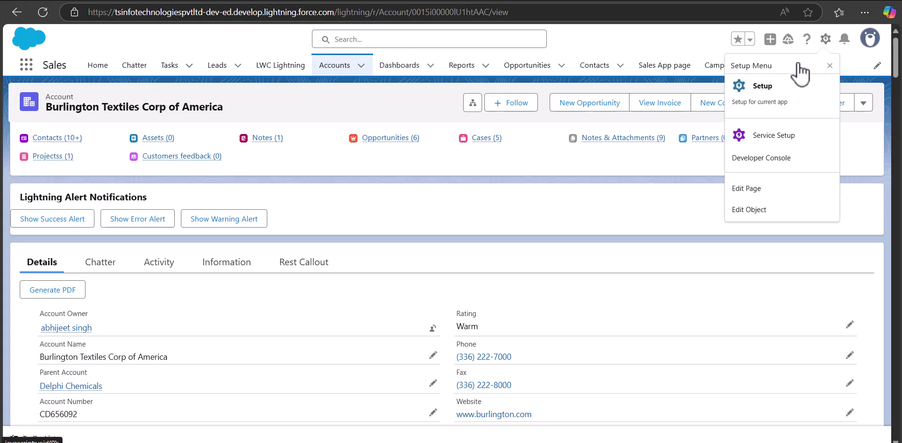
click(771, 89)
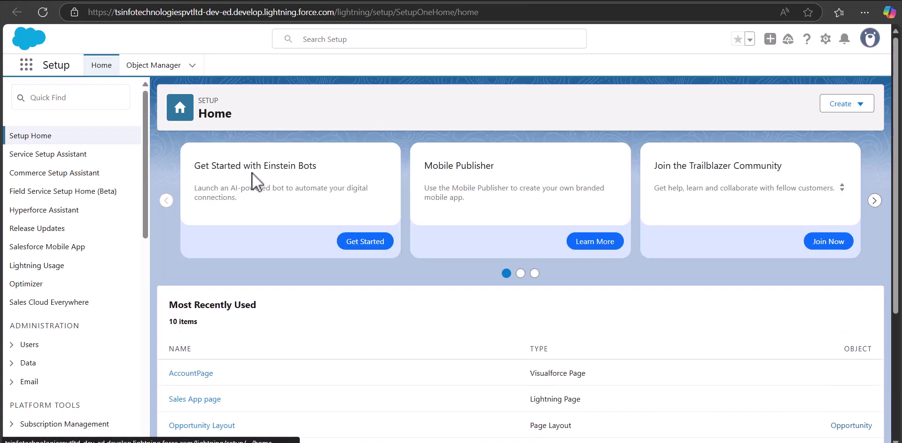
key(ctrl+plus)
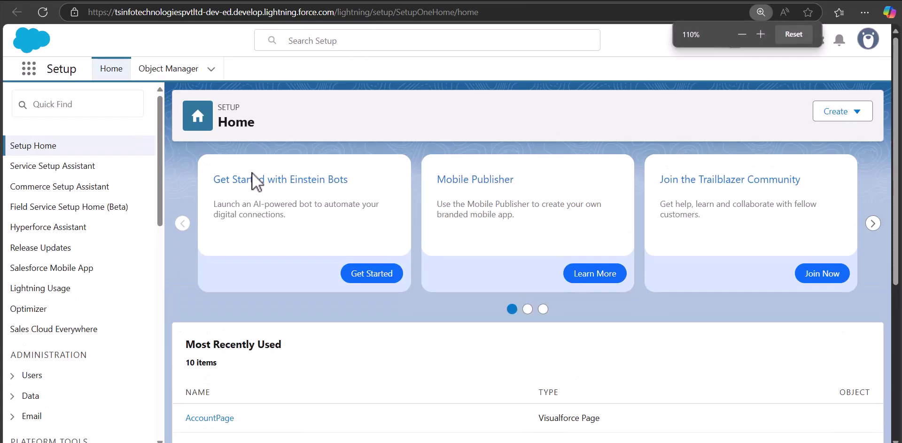
click(88, 110)
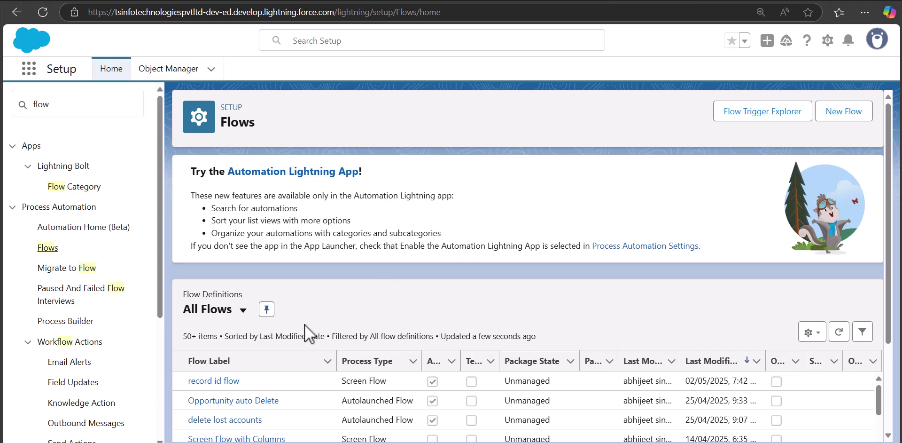
- Inspect the record reference in the Opportunity auto Delete flow's delete opportunities element and return to the Flows list
scroll(305, 324, down, 1)
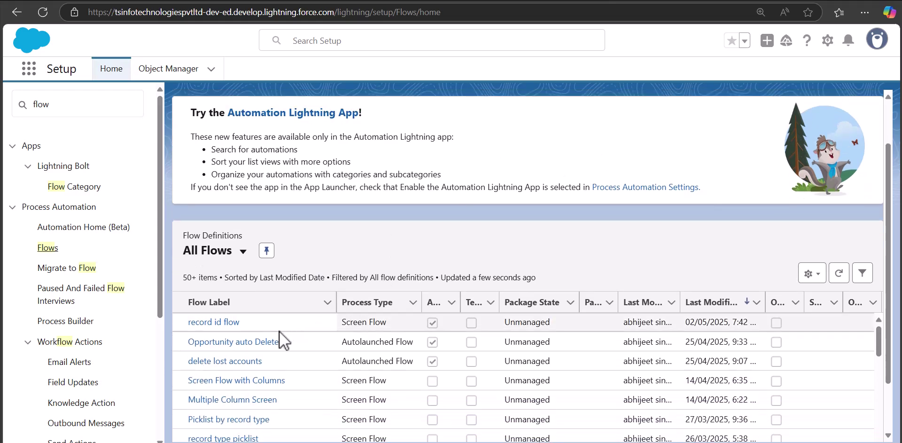
scroll(286, 351, down, 1)
scroll(226, 338, up, 1)
click(215, 346)
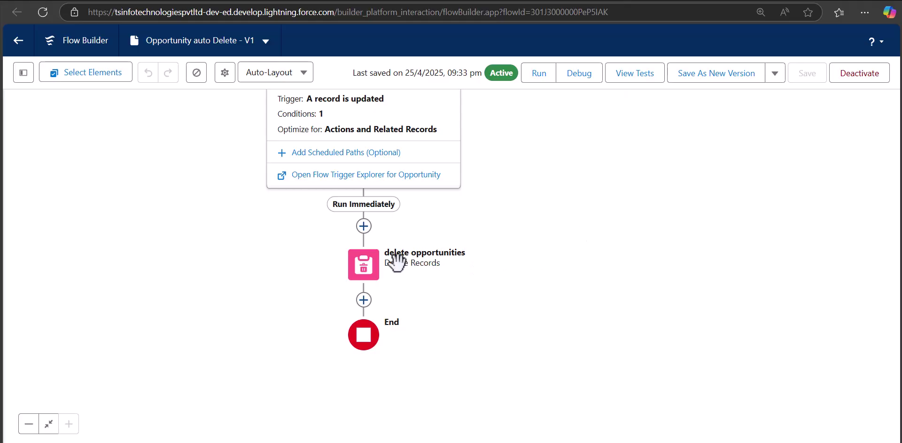
click(366, 266)
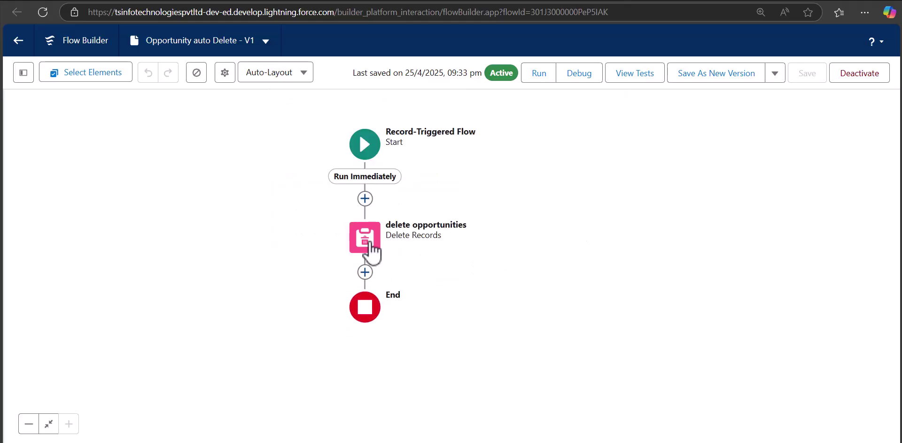
click(371, 233)
click(374, 388)
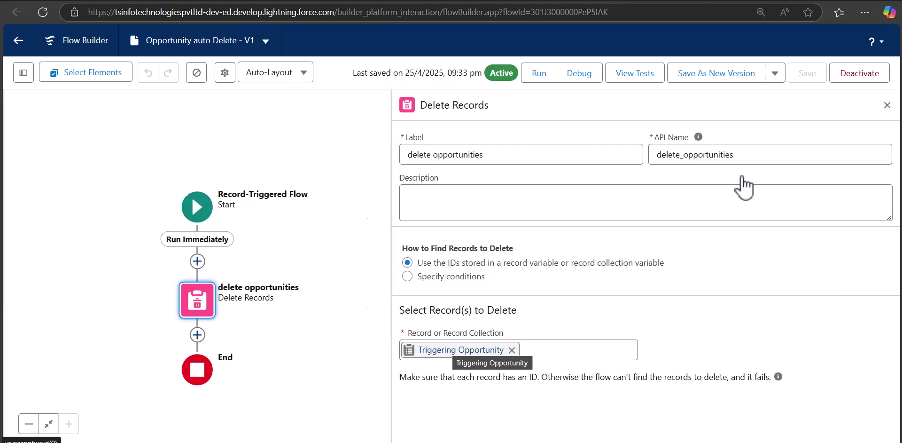
key(Escape)
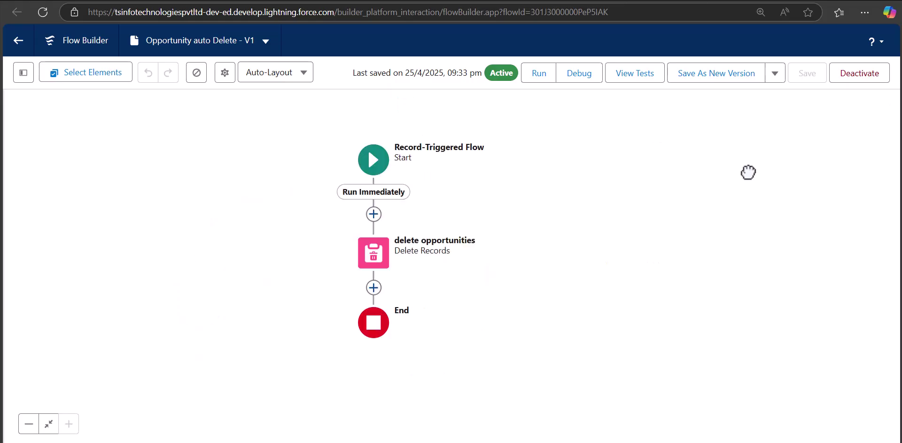
click(19, 40)
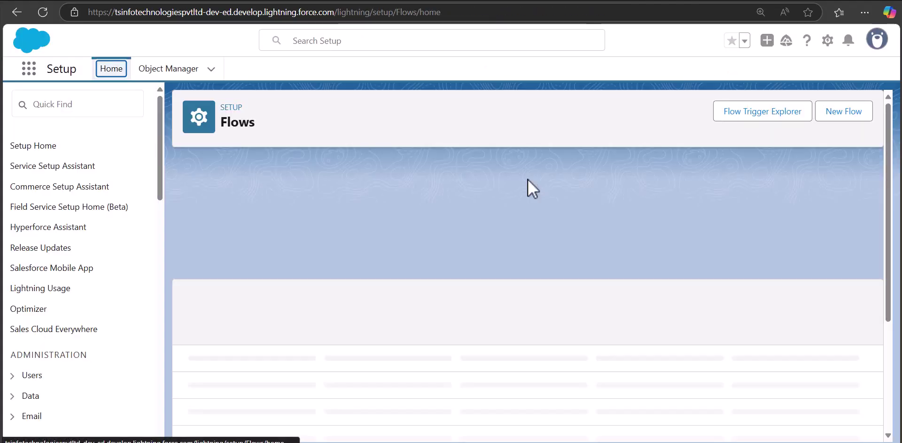
scroll(317, 204, down, 1)
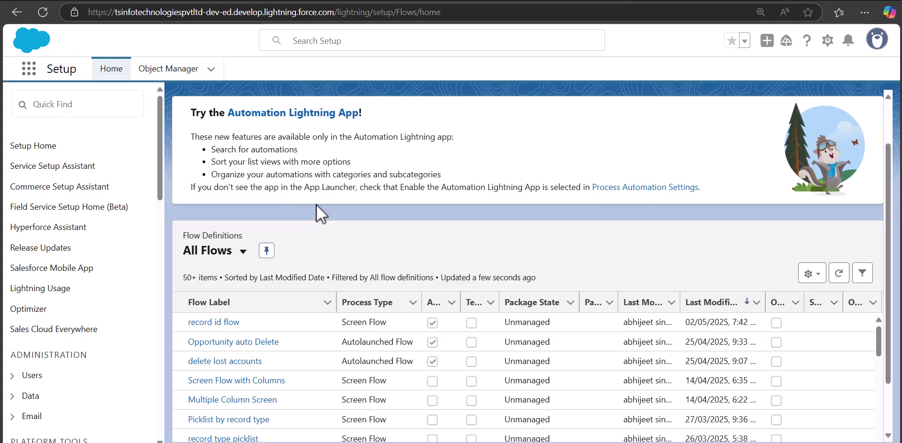
scroll(521, 190, up, 1)
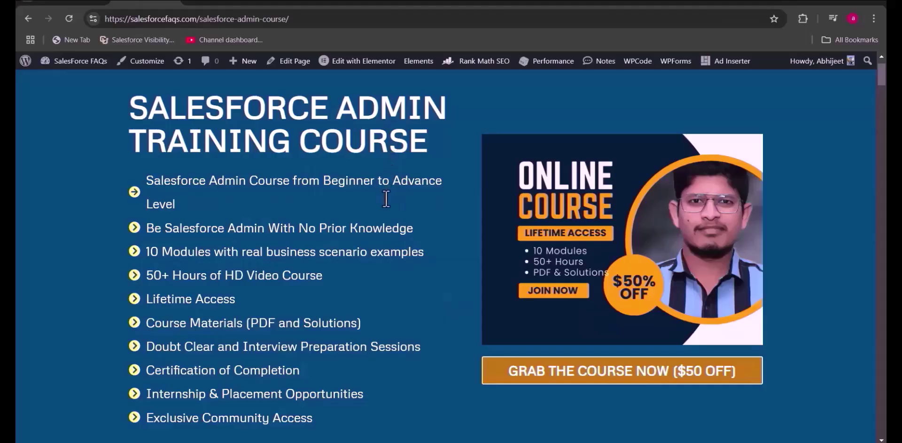
- Switch to the Salesforce admin training course web page and examine its module contents and purchase offer
scroll(388, 207, down, 1)
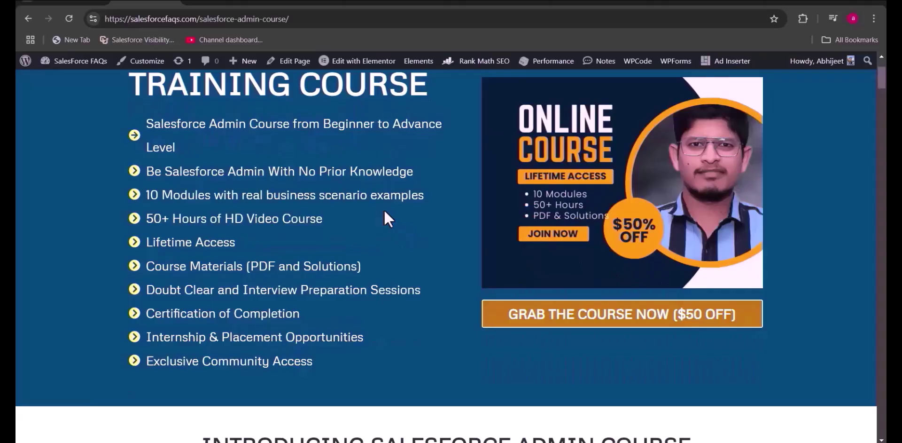
scroll(404, 212, down, 4)
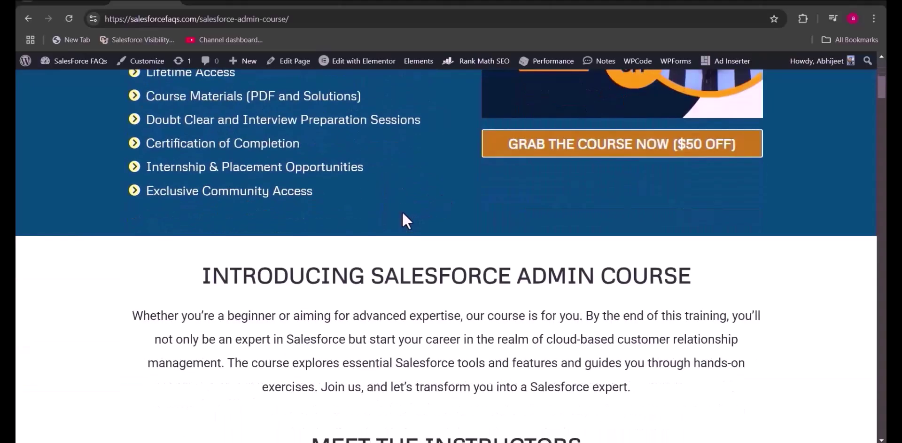
scroll(403, 212, down, 6)
scroll(402, 210, down, 15)
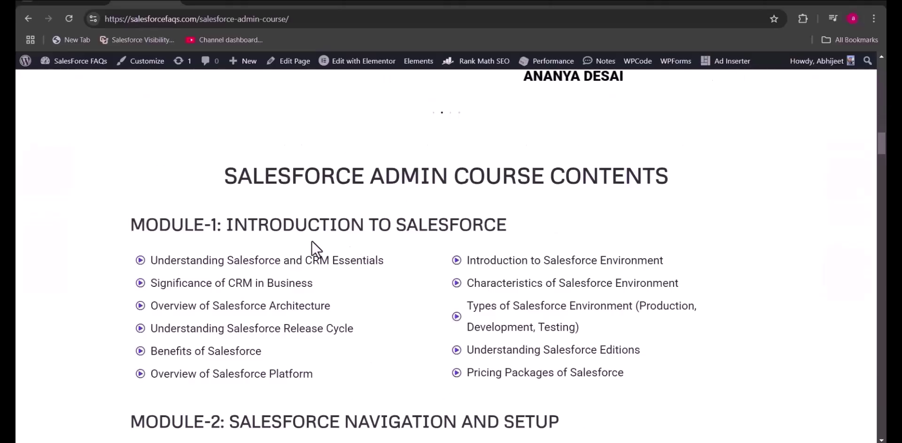
scroll(307, 235, down, 1)
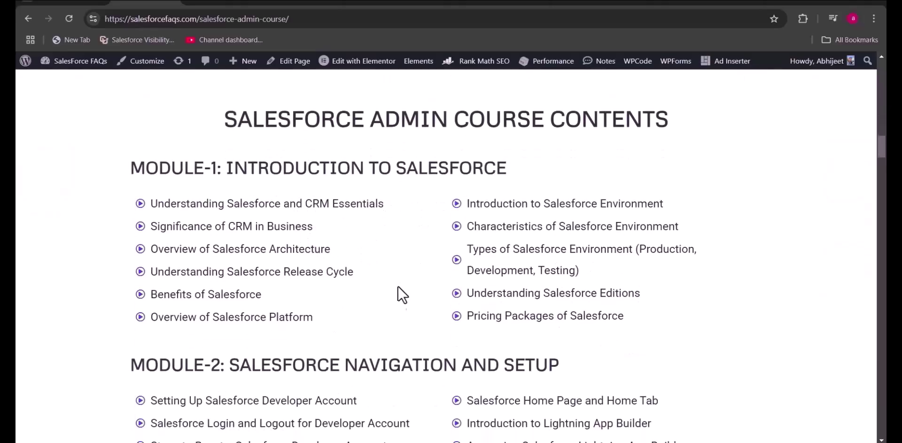
scroll(400, 283, down, 3)
scroll(491, 252, down, 2)
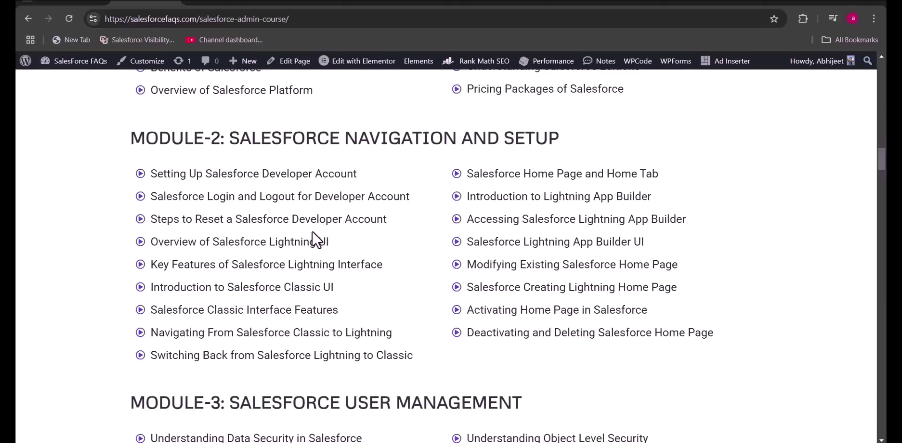
scroll(301, 254, down, 20)
scroll(254, 276, down, 20)
scroll(254, 276, down, 10)
scroll(253, 282, down, 3)
scroll(254, 278, up, 3)
scroll(254, 272, down, 6)
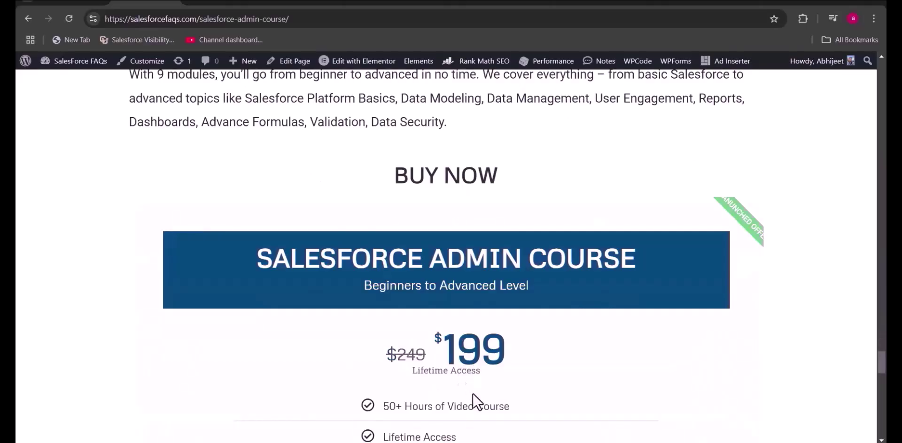
scroll(473, 395, down, 2)
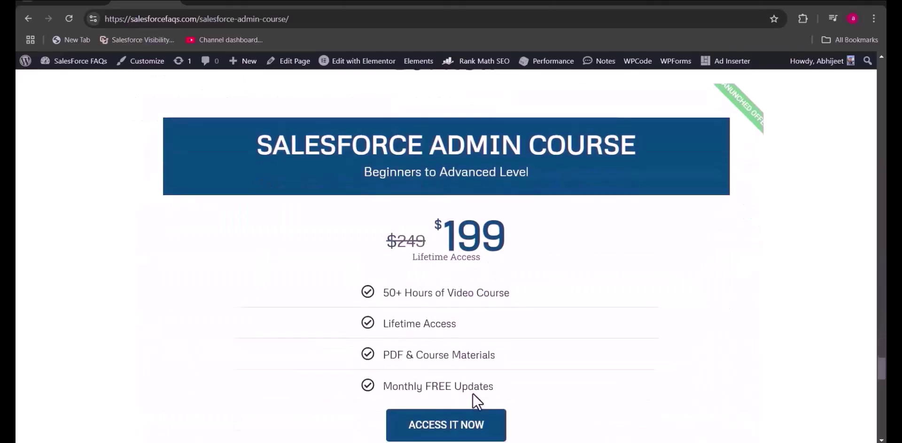
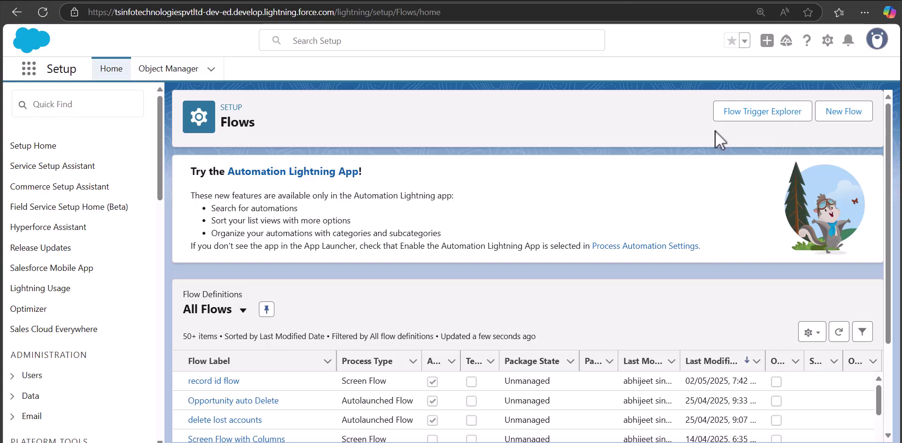
- Create a new Screen Flow from scratch
click(832, 118)
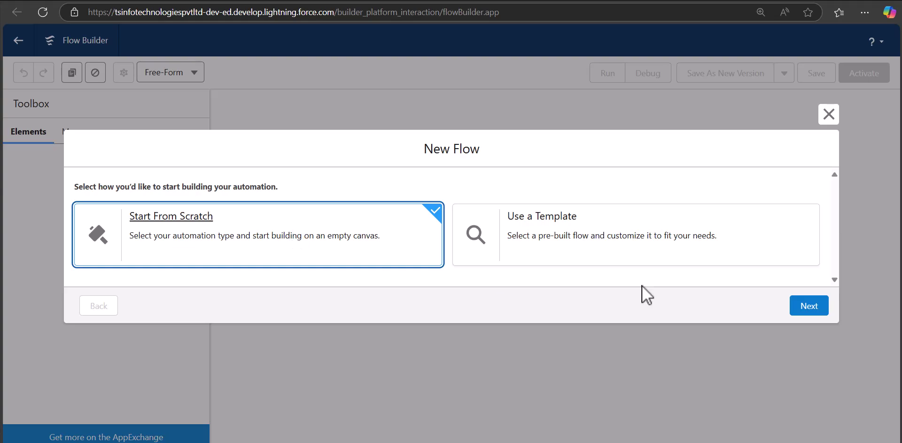
click(807, 310)
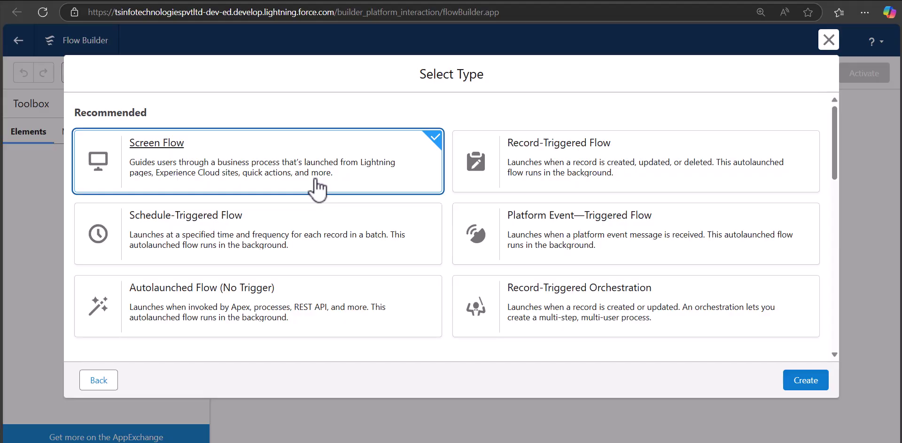
click(804, 380)
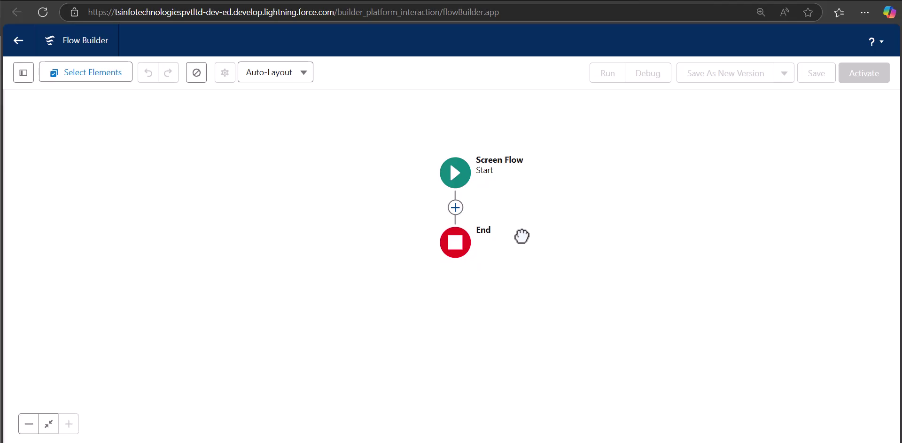
- Create a variable resource with API name recordId and data type Text, made available for input
click(24, 79)
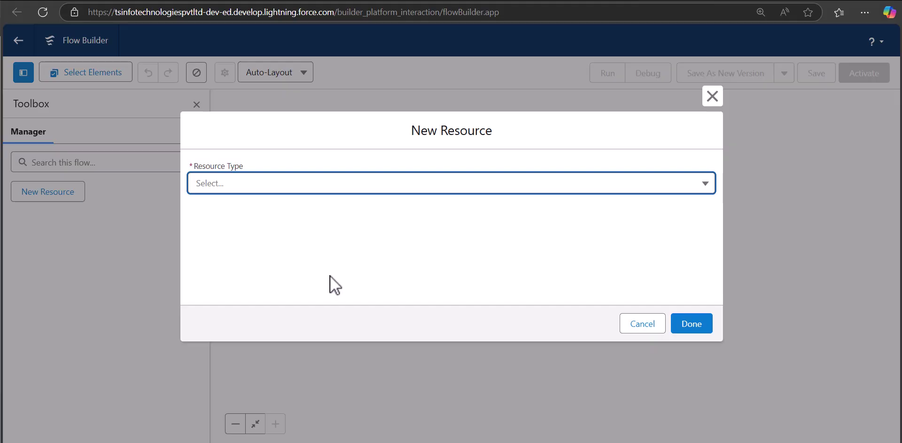
click(284, 188)
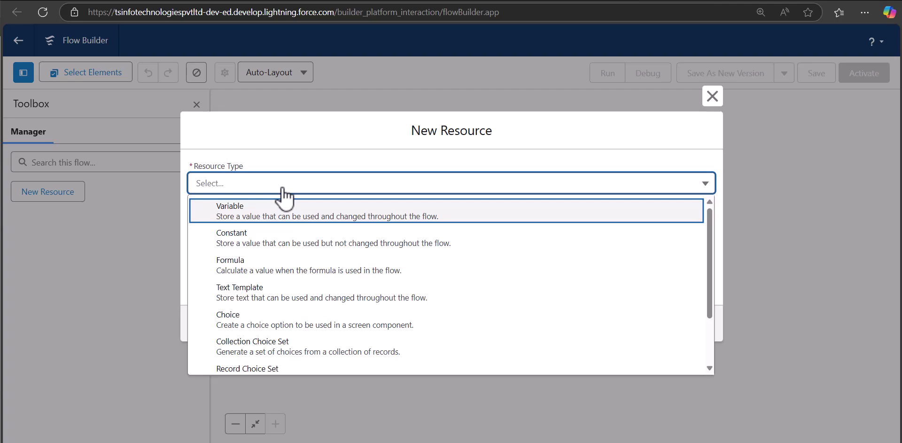
click(268, 216)
click(267, 211)
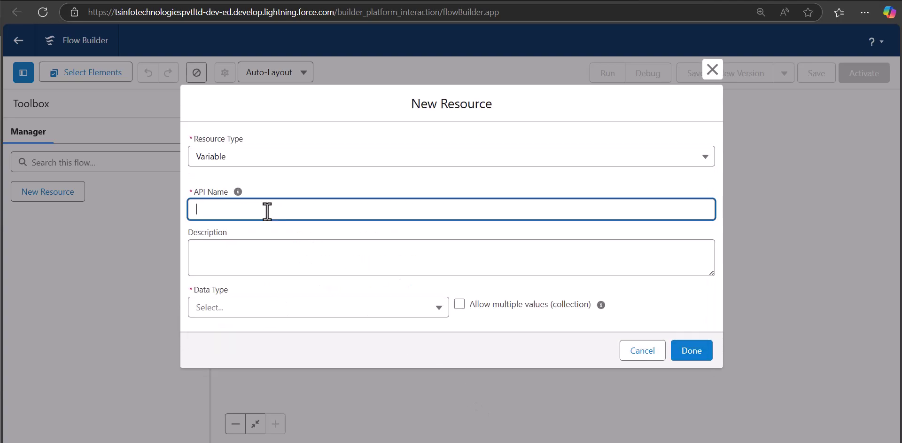
text(recordId)
click(262, 310)
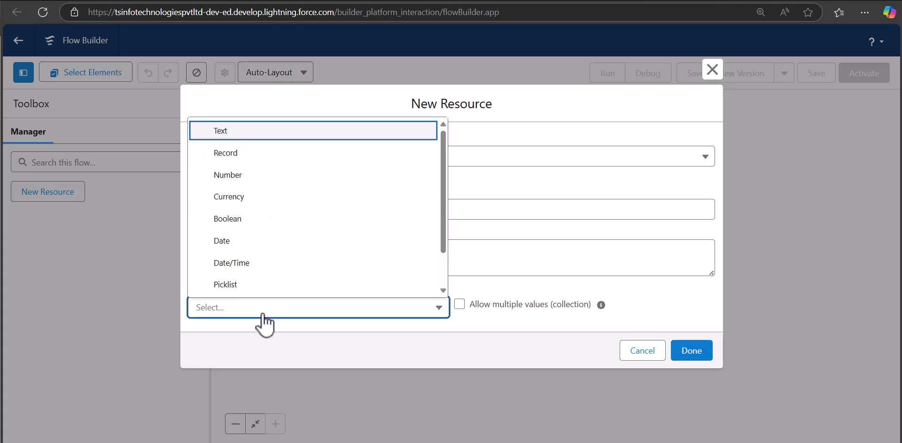
click(265, 137)
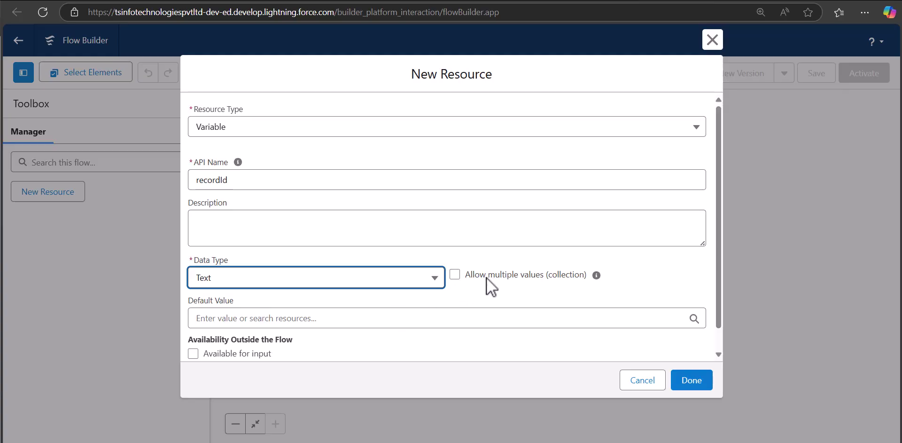
scroll(282, 337, down, 1)
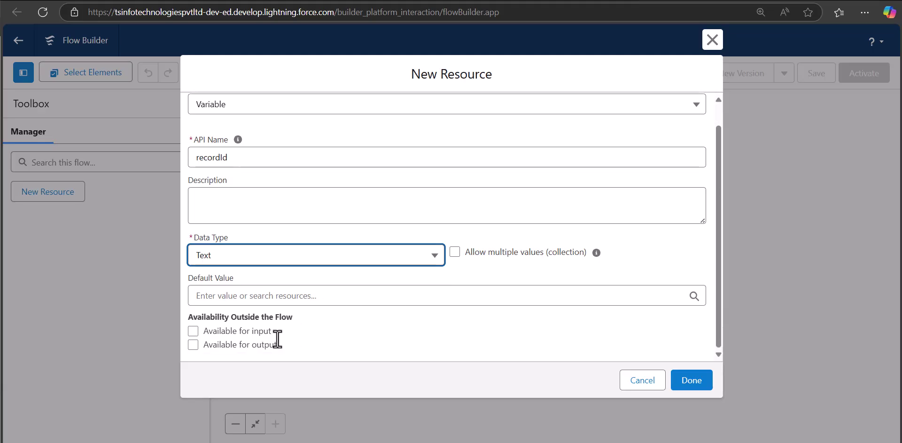
click(193, 331)
scroll(392, 289, up, 1)
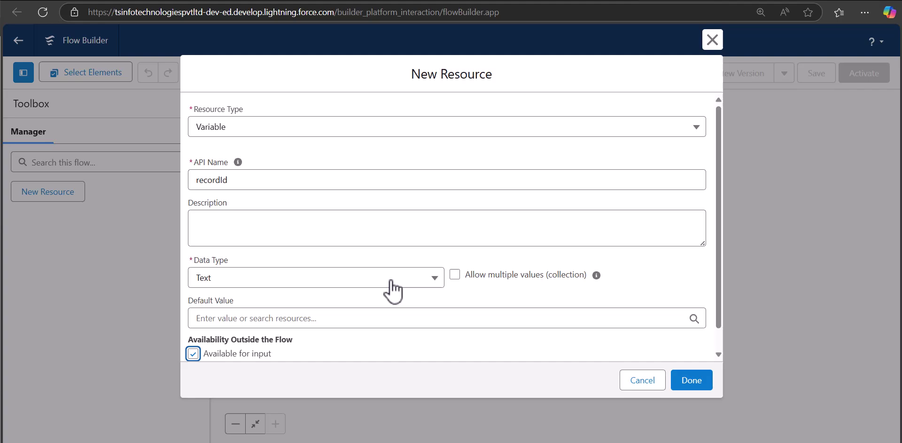
click(686, 382)
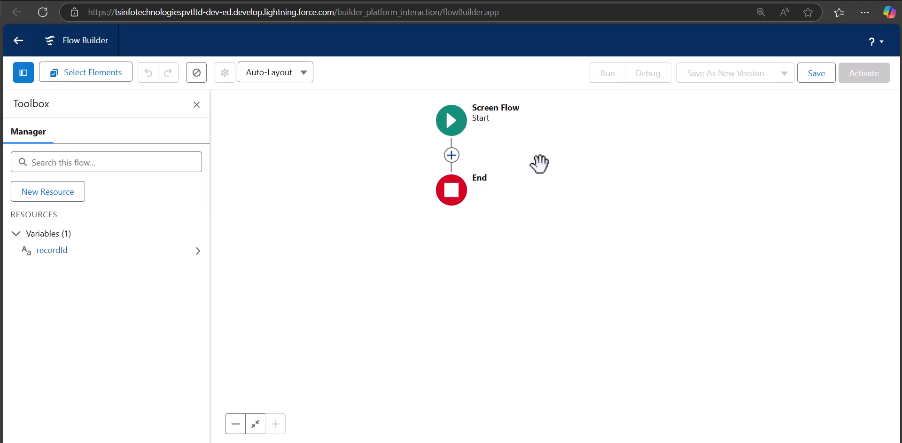
- Add a Get Records element between the start and end of the flow, searching the elements for "get"
click(452, 156)
scroll(527, 296, down, 3)
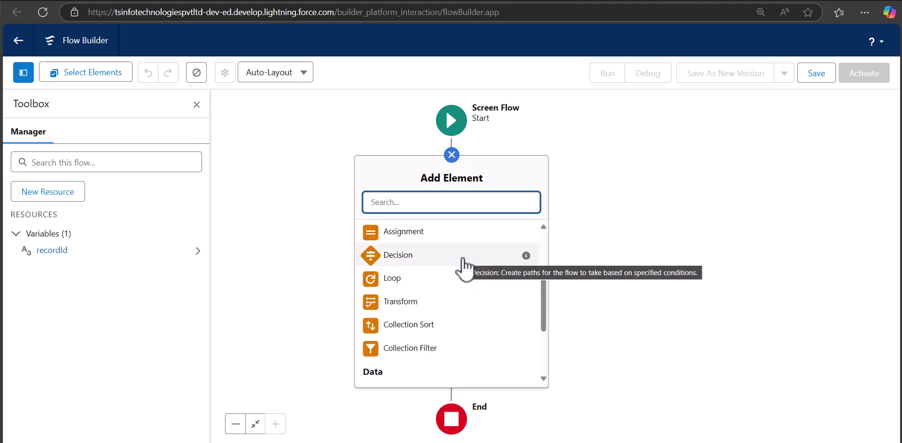
text(get)
click(446, 232)
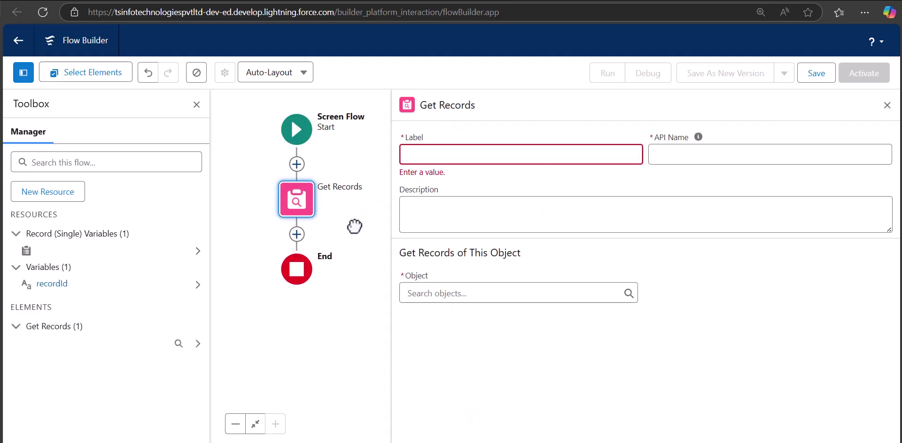
- Label the Get Records element "get accounts" with API name get_accounts and set its object to Account
click(444, 158)
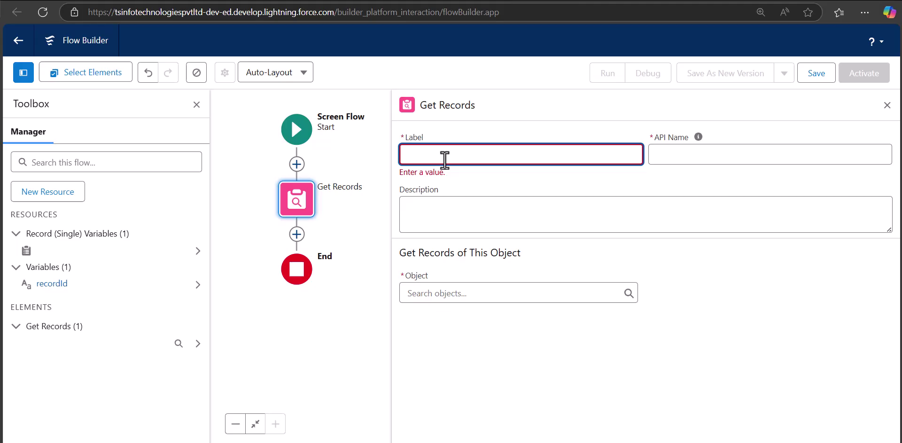
text(get accounts)
click(691, 155)
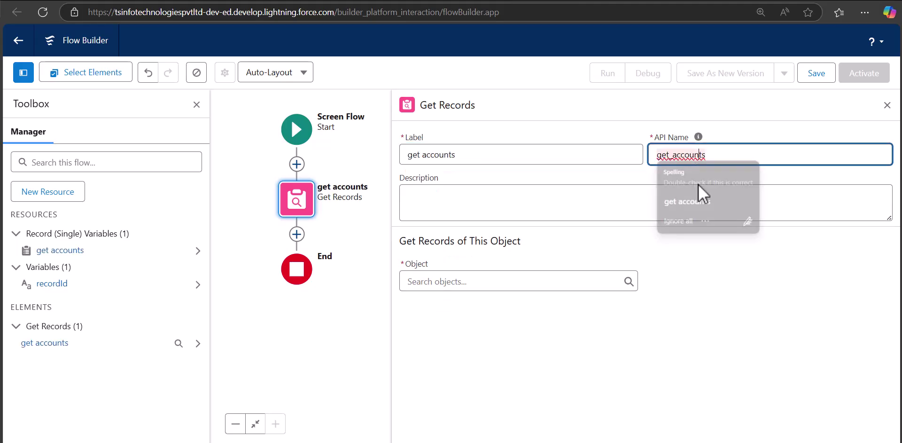
click(463, 280)
text(acc)
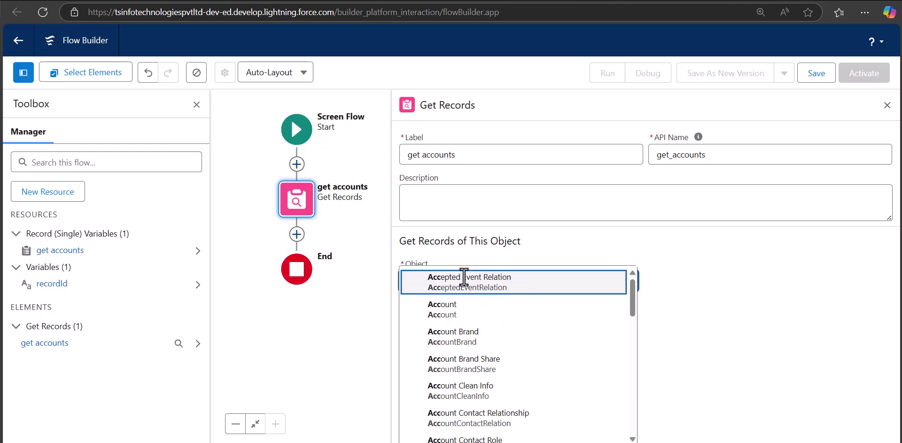
click(468, 313)
- Filter the Account records so that Id equals the recordId variable, and close the Get Records settings
scroll(465, 324, down, 3)
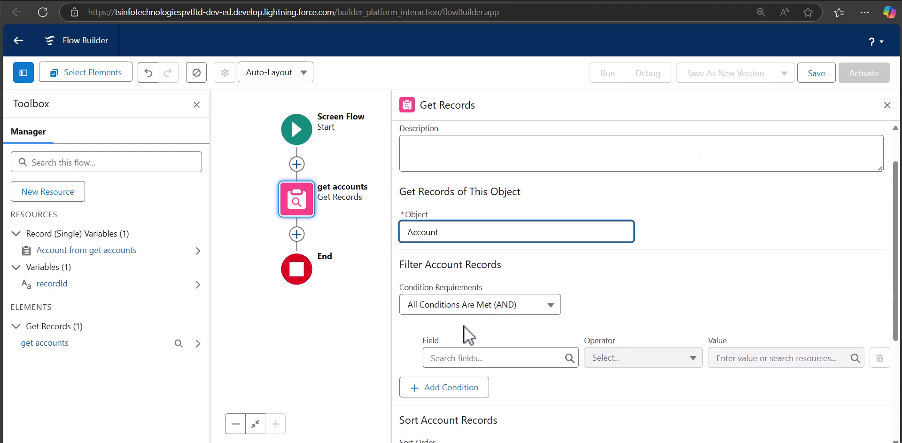
click(459, 291)
text(id)
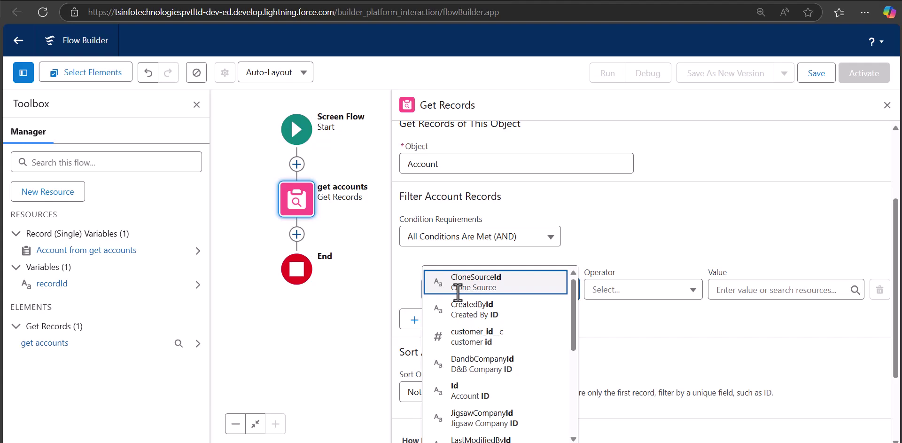
click(470, 384)
click(739, 289)
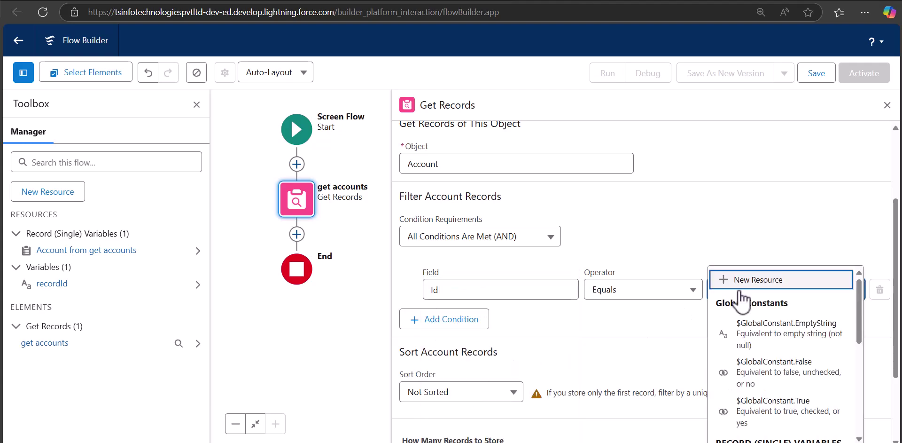
text(re)
key(Return)
scroll(499, 272, down, 1)
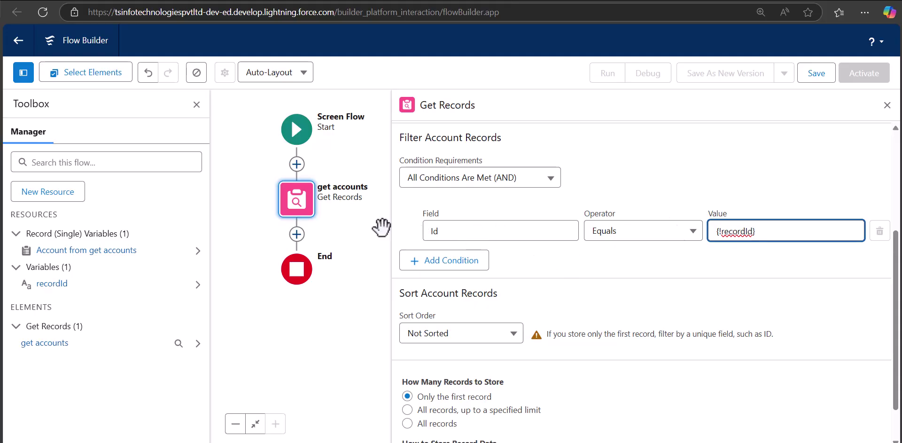
click(887, 105)
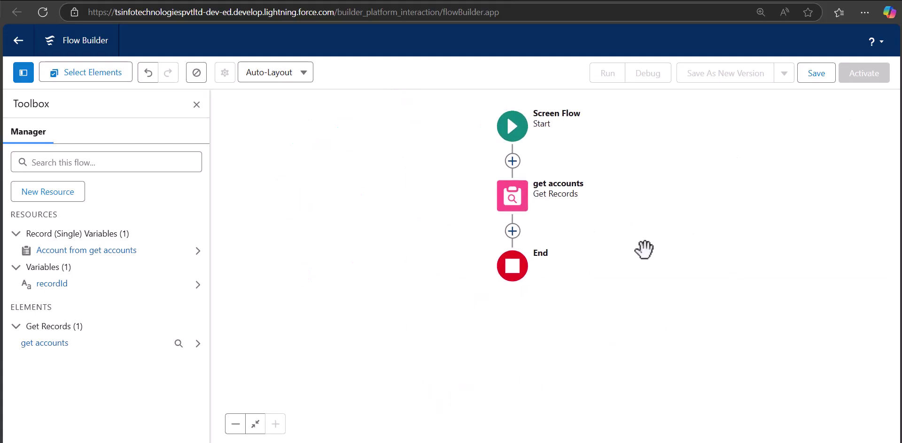
- Add a Screen element after get accounts and place a Display Text component on its canvas
click(513, 230)
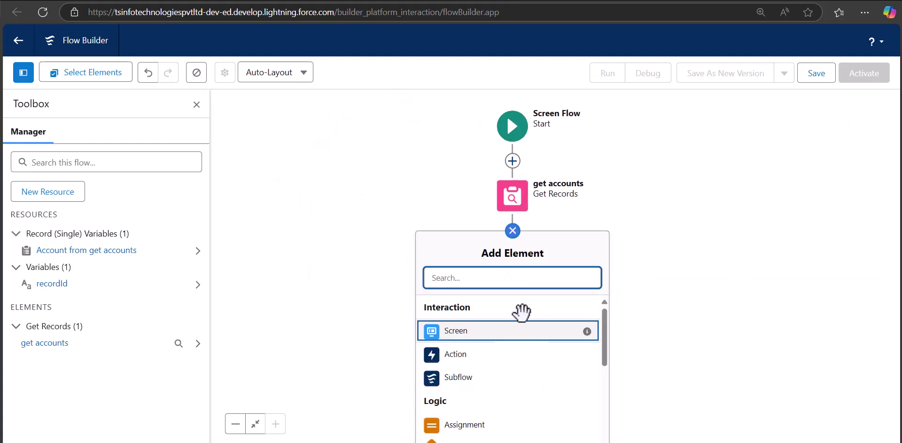
click(503, 332)
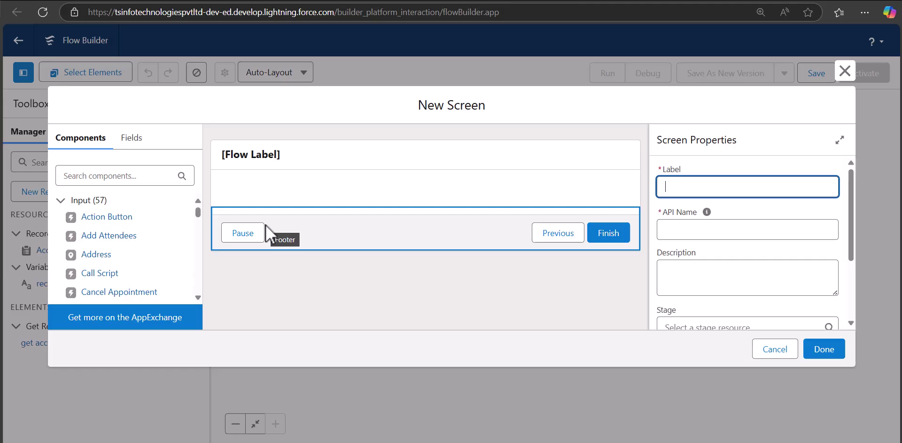
click(118, 175)
text(dis)
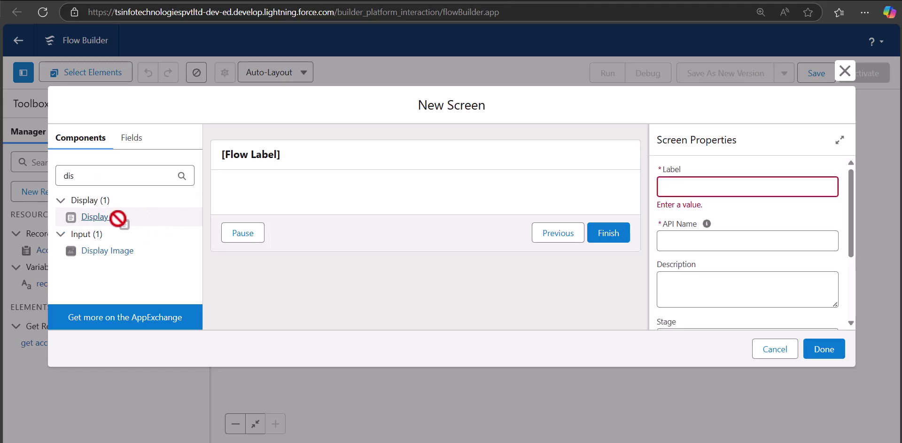
drag(96, 221, 292, 195)
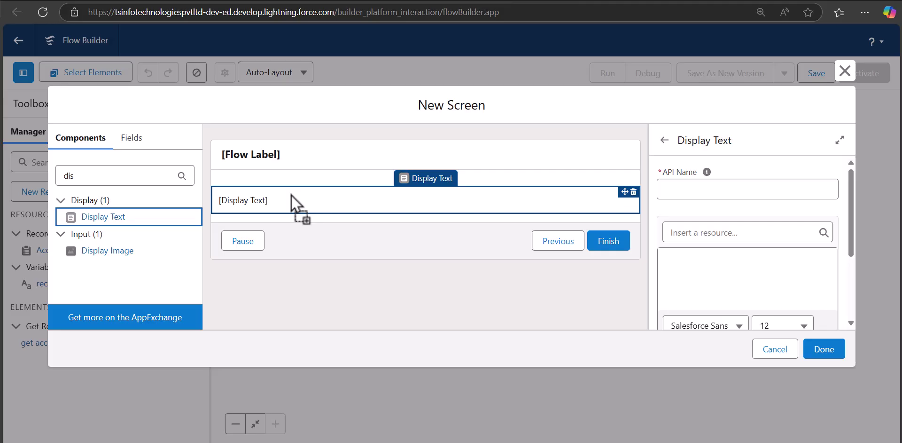
- Give the display text the API name displayID and the content "Current Record id is :" followed by the recordId variable
click(696, 191)
text(displayID)
scroll(756, 248, down, 2)
scroll(736, 239, up, 2)
click(700, 261)
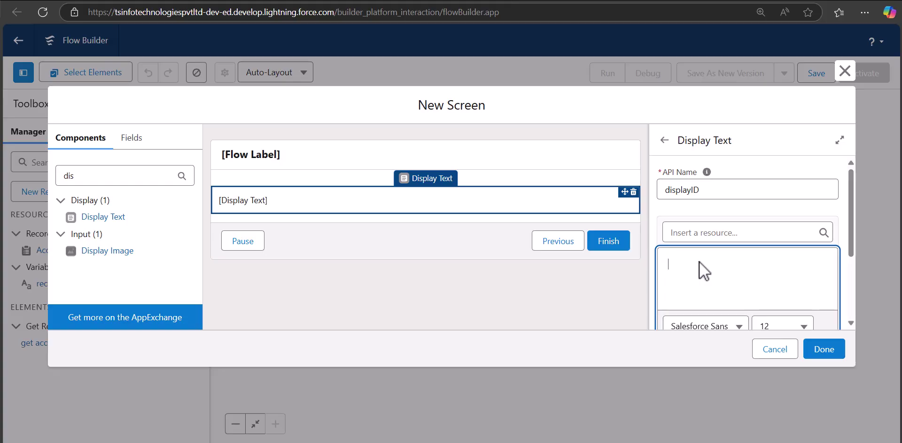
text(Curre)
text(nt Record id is :)
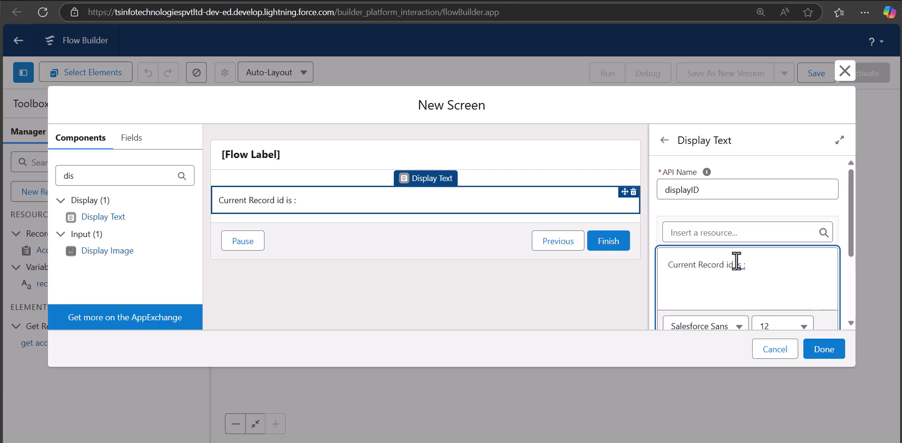
click(701, 233)
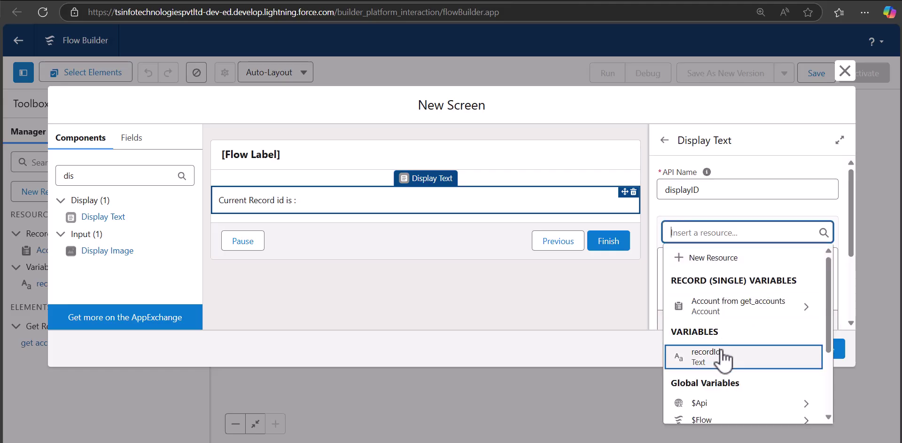
click(723, 357)
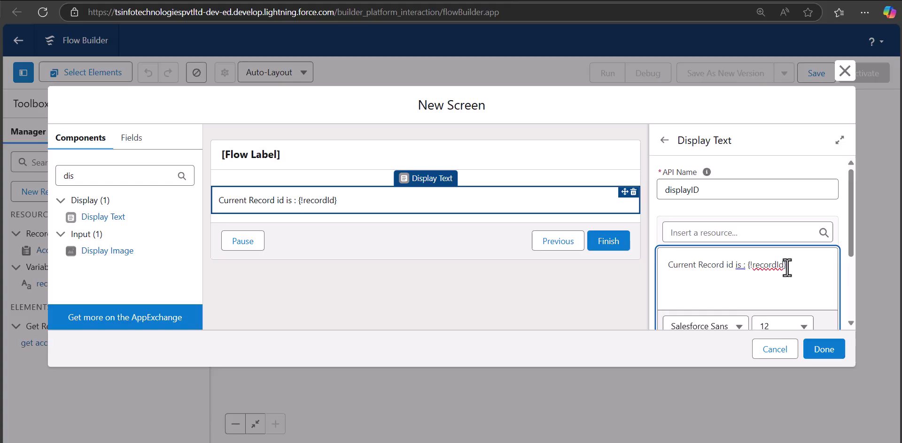
- Add a second line to the display text reading "Current record name is :" followed by the Name field of Account from get_accounts
key(Return)
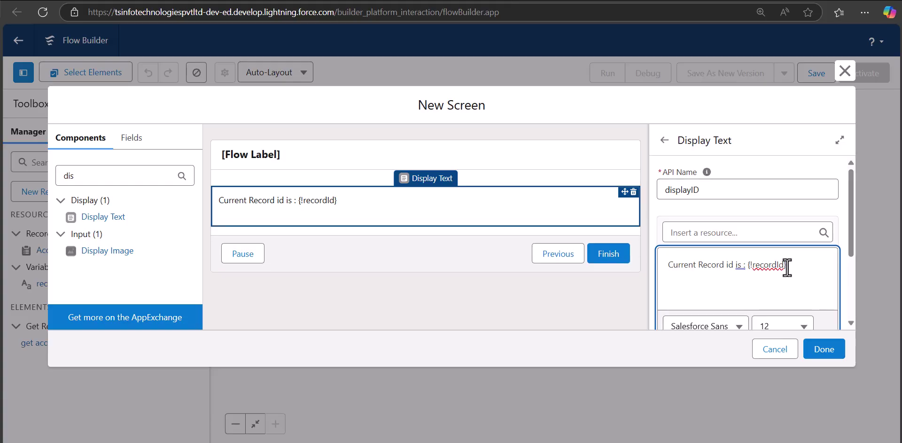
text(Current record na)
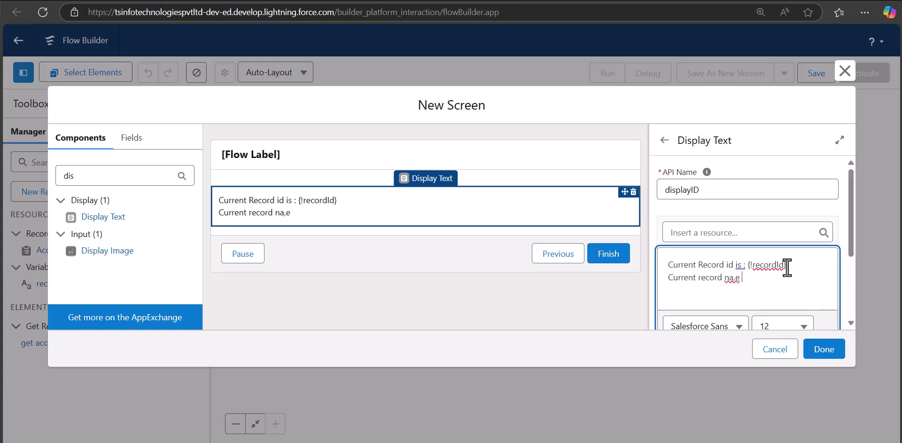
text(me is :)
click(750, 227)
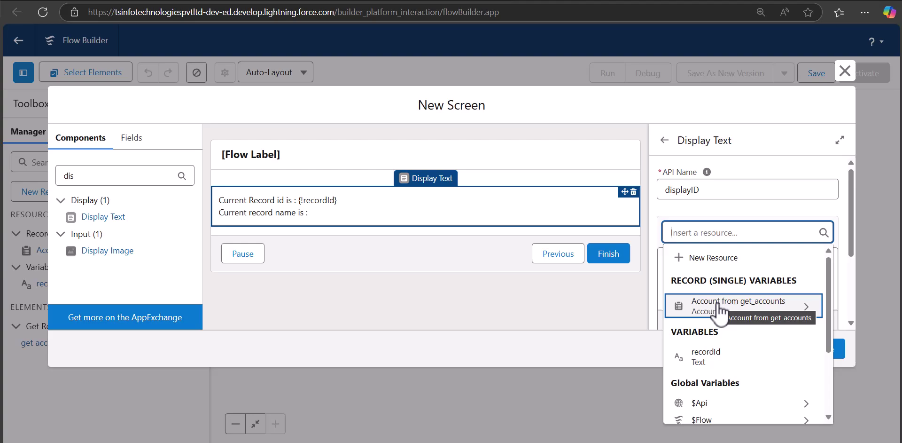
click(719, 308)
text(na)
click(750, 396)
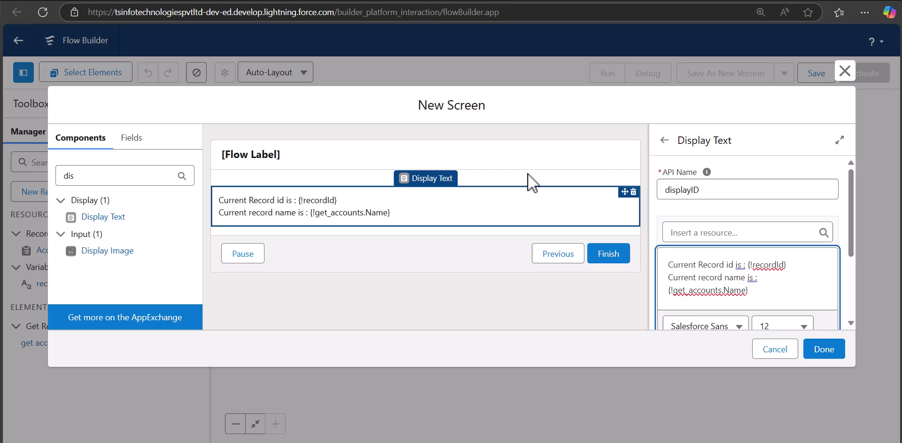
- Label the screen "Display Current Record ID" with API name Display_Current_Record_ID and finish the screen
click(822, 349)
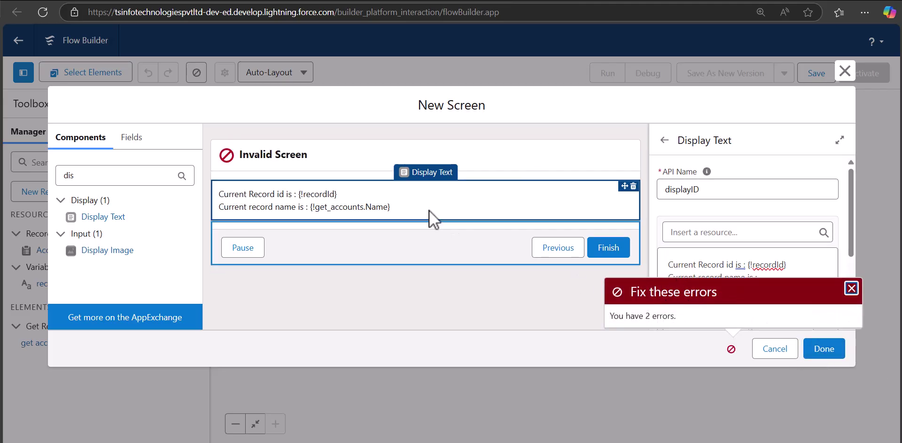
click(316, 155)
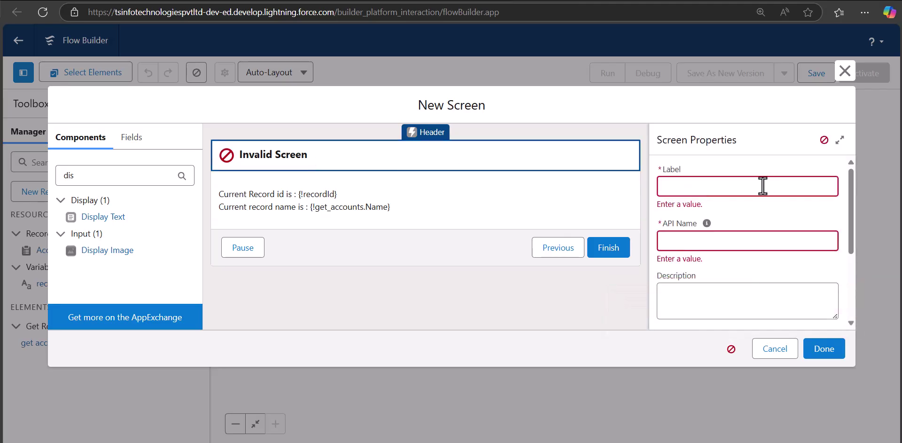
click(729, 186)
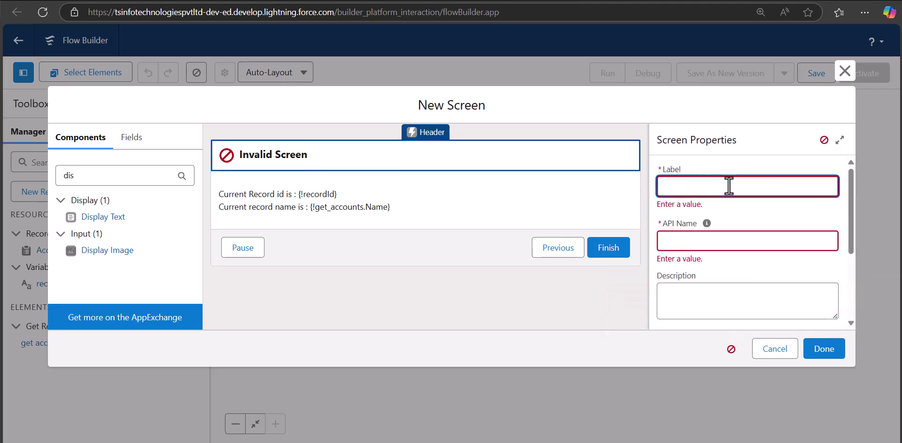
text(Display Current Record ID)
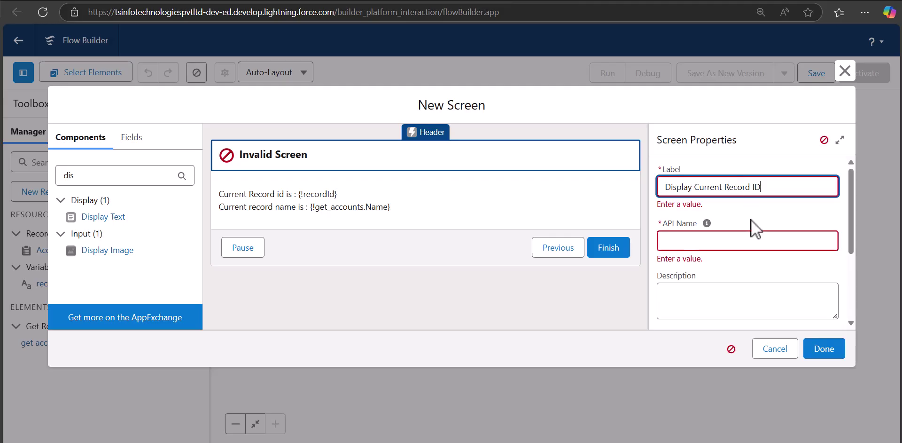
click(750, 237)
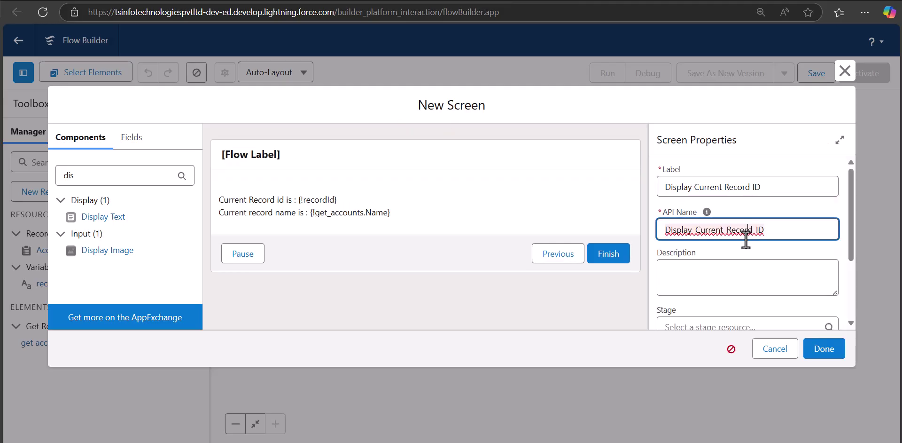
click(816, 353)
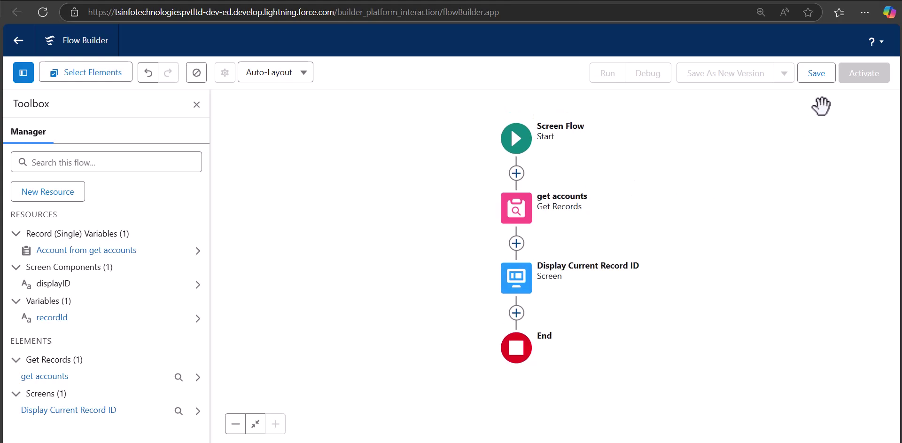
- Save the flow as "Display Account id" with API name Display_Account_id and activate it
click(817, 74)
click(326, 192)
text(Display )
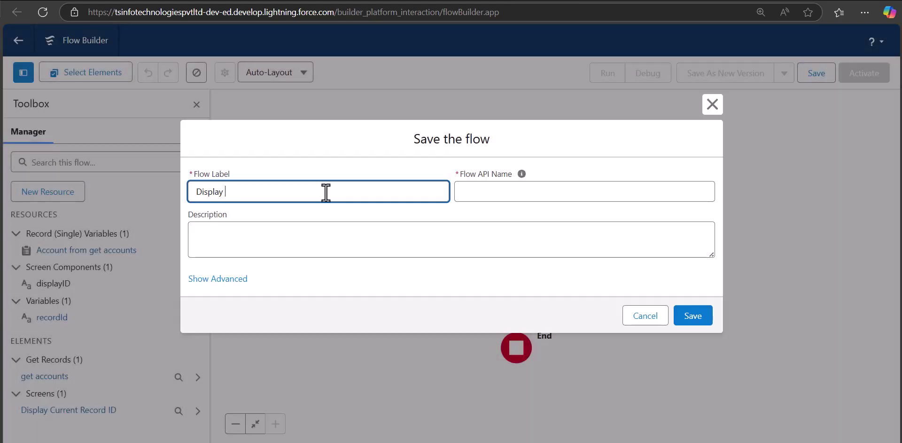
text(Account)
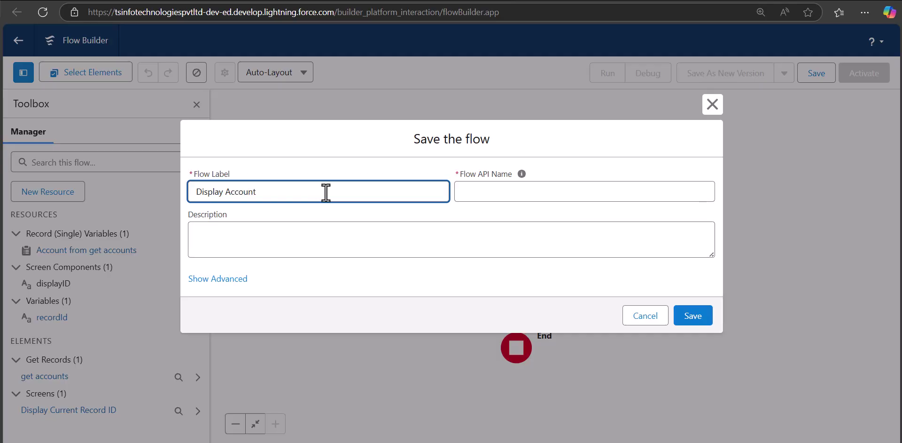
text( id)
click(564, 194)
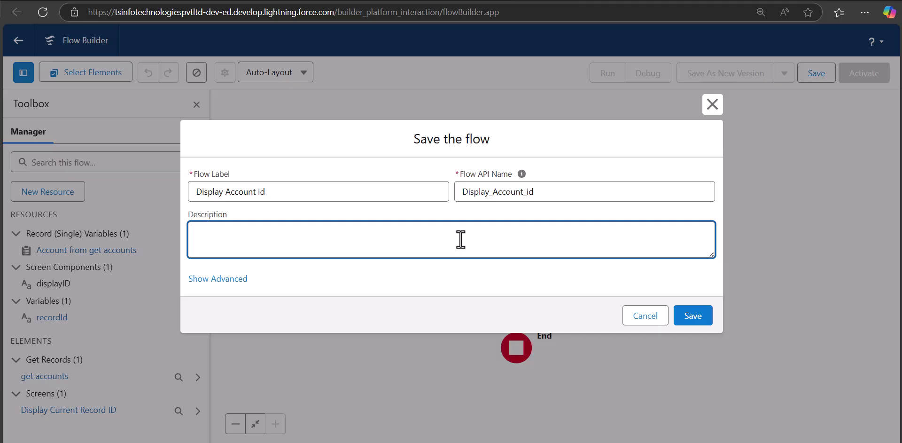
click(702, 315)
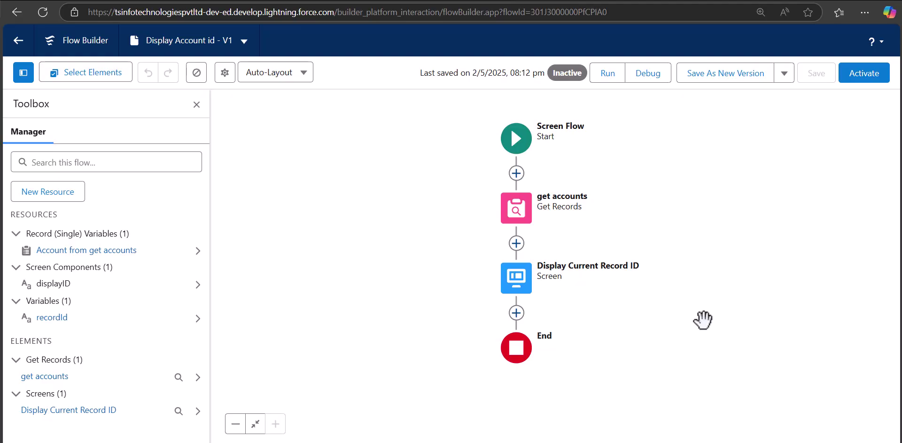
click(853, 79)
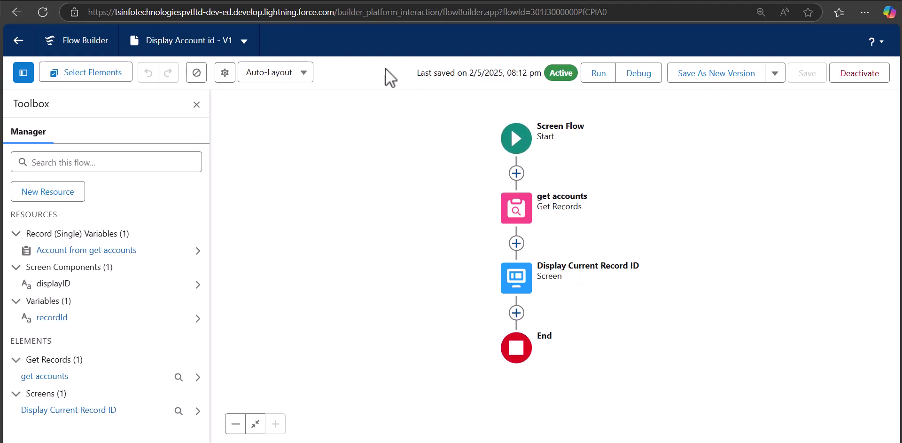
- Switch to the Sales app, open the Cardone Technologies account and edit its record page in Lightning App Builder
click(210, 2)
click(367, 69)
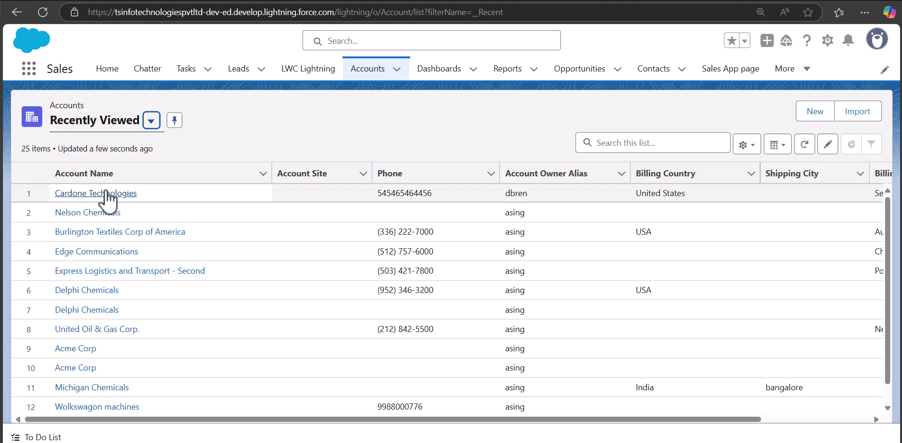
click(94, 194)
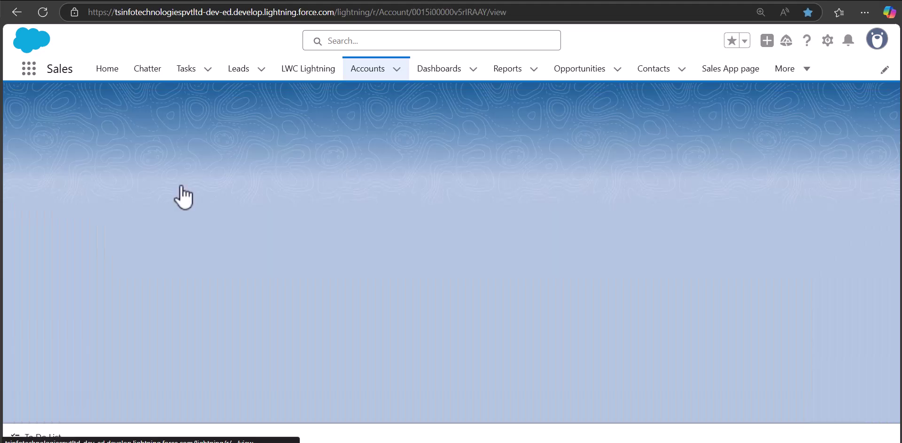
click(819, 42)
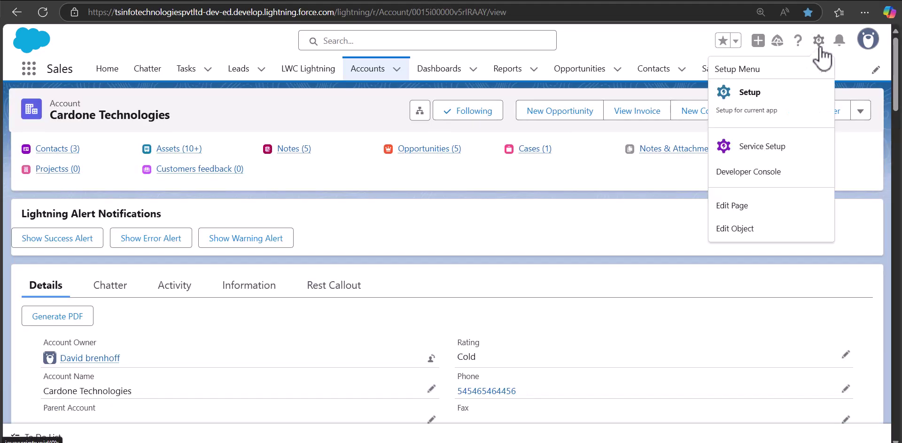
click(741, 213)
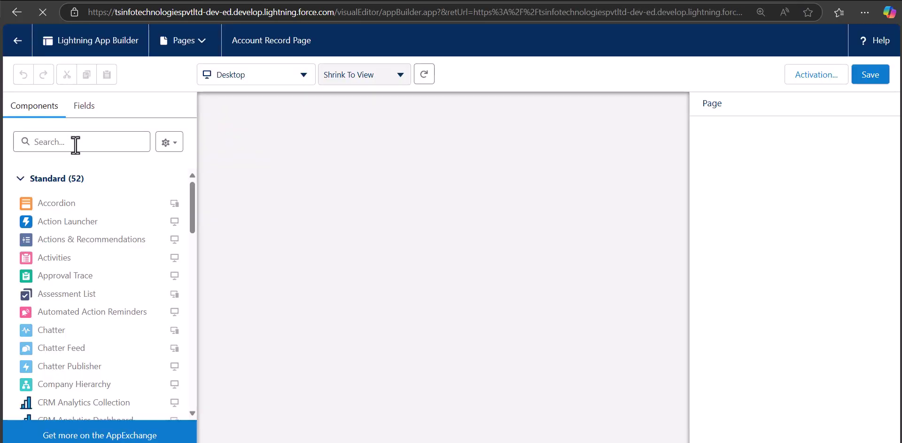
- Find the standard Flow component and place it on the Account record page directly below the related list links
click(75, 142)
text(flow)
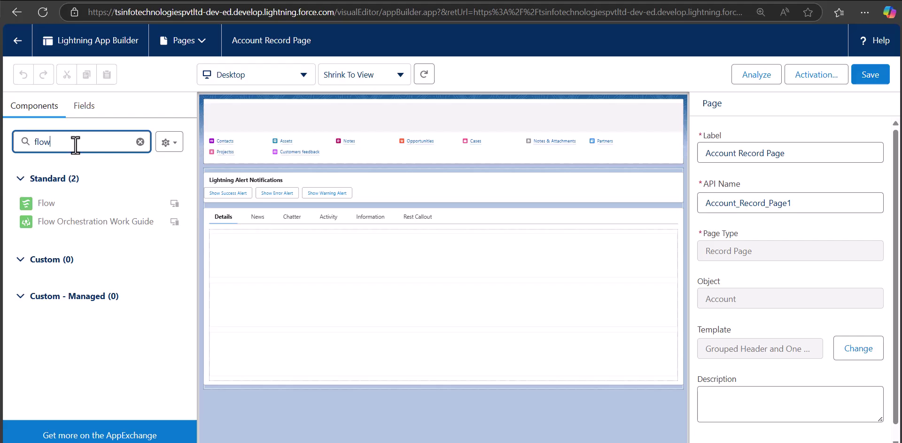
click(47, 208)
drag(47, 209, 262, 158)
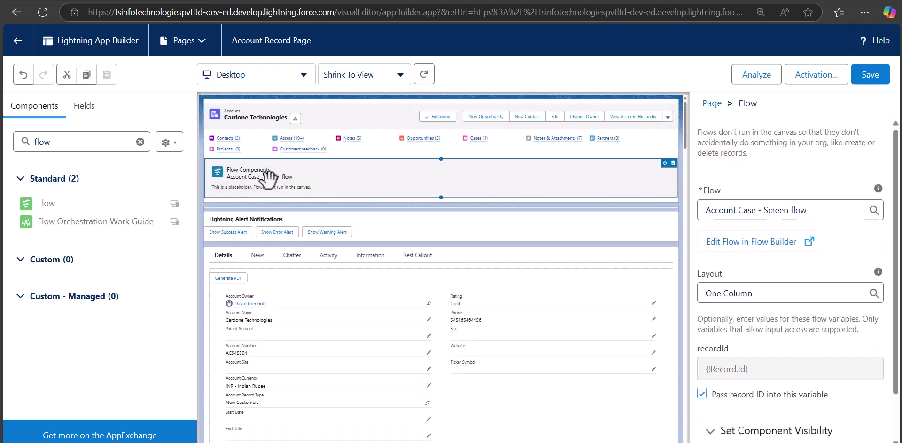
- Set the new flow component on the Account record page to run the "Display Account id" flow
click(739, 211)
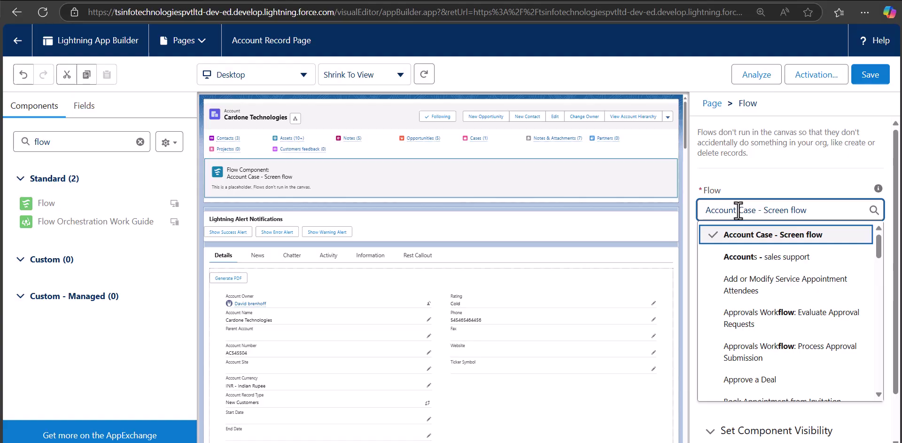
scroll(773, 259, down, 3)
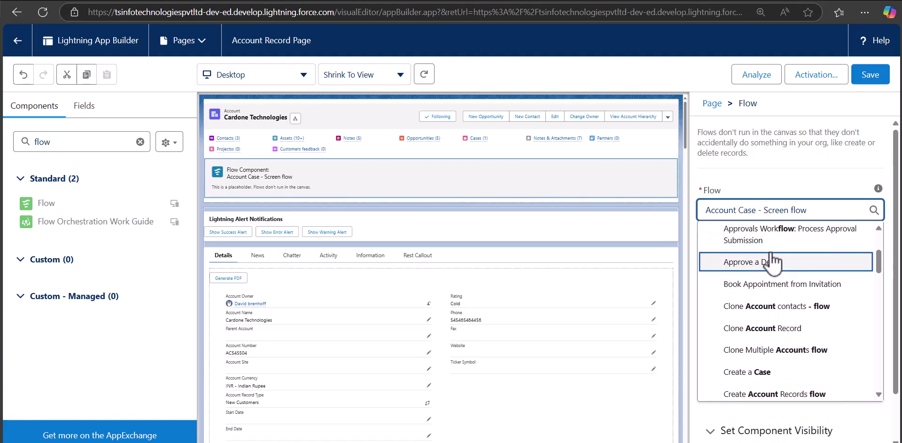
key(ctrl+a)
key(BackSpace)
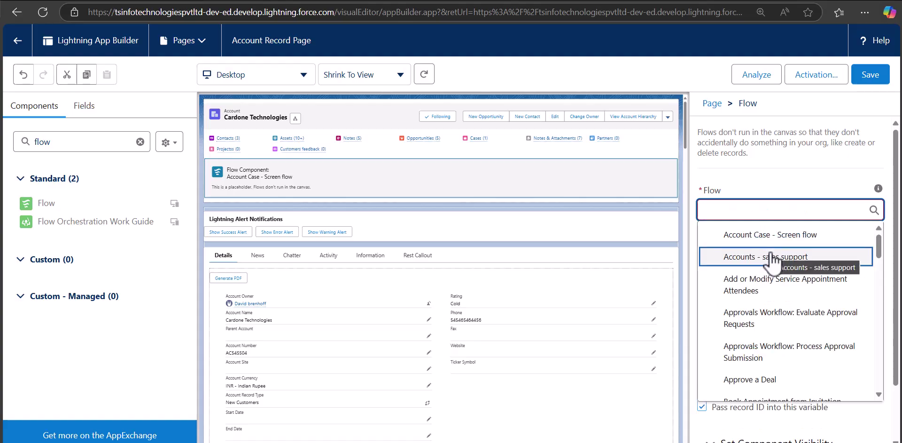
text(dis)
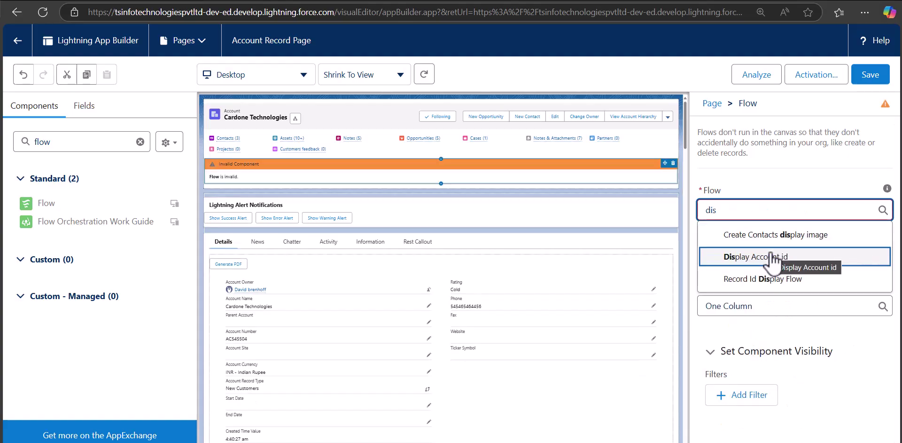
click(770, 257)
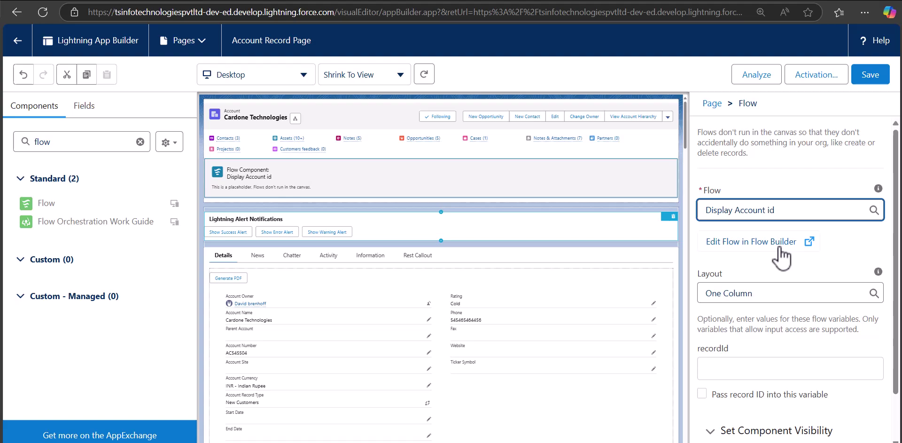
- Save the page with "Pass record ID into this variable" left off for the flow's recordId, and return to the account record
click(317, 175)
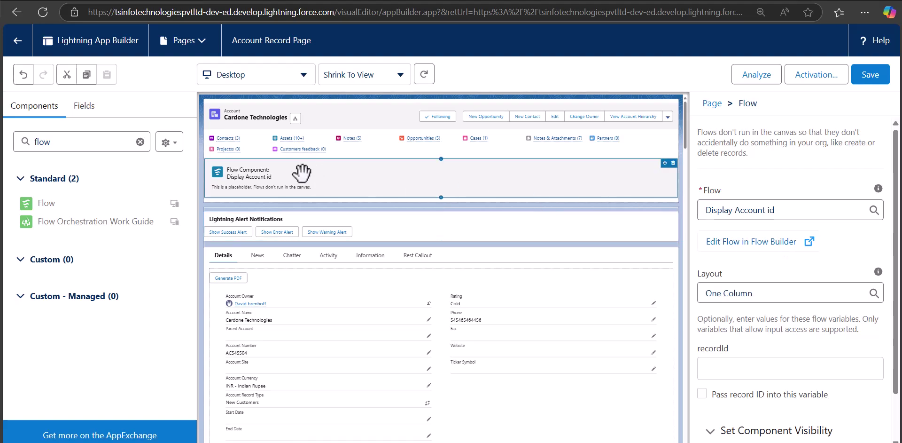
scroll(703, 344, down, 1)
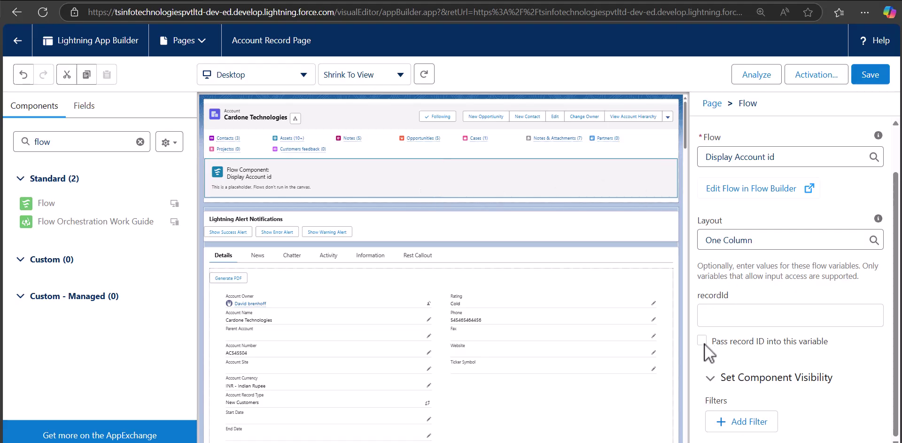
click(702, 340)
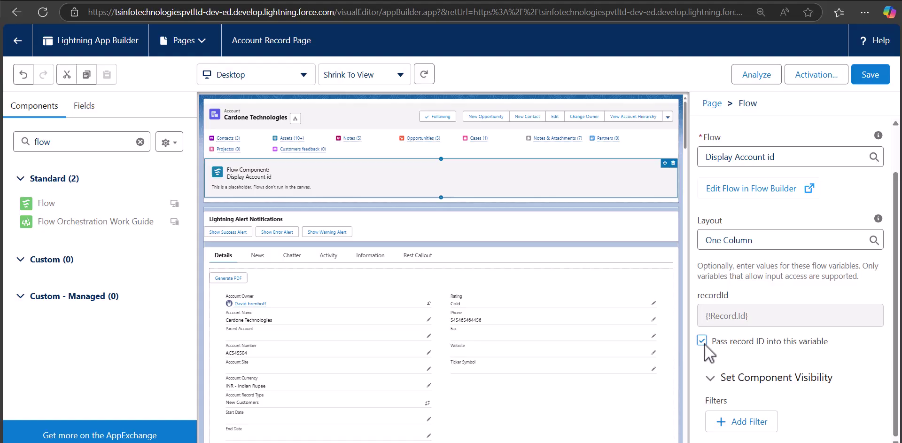
click(702, 340)
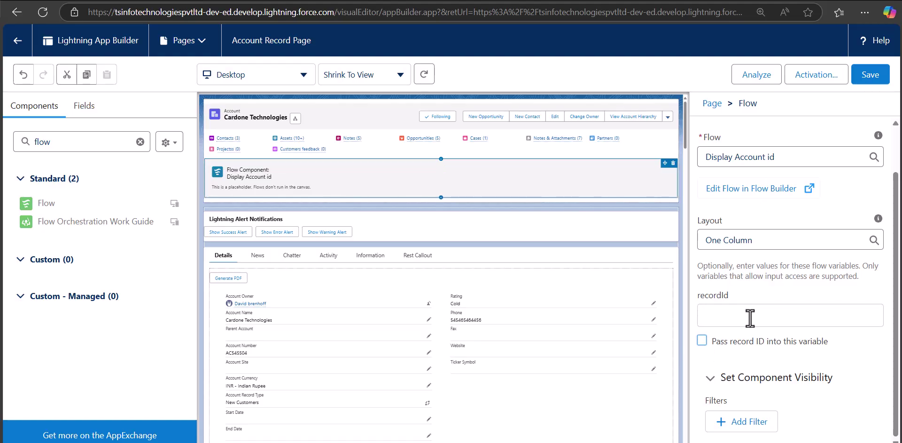
click(870, 76)
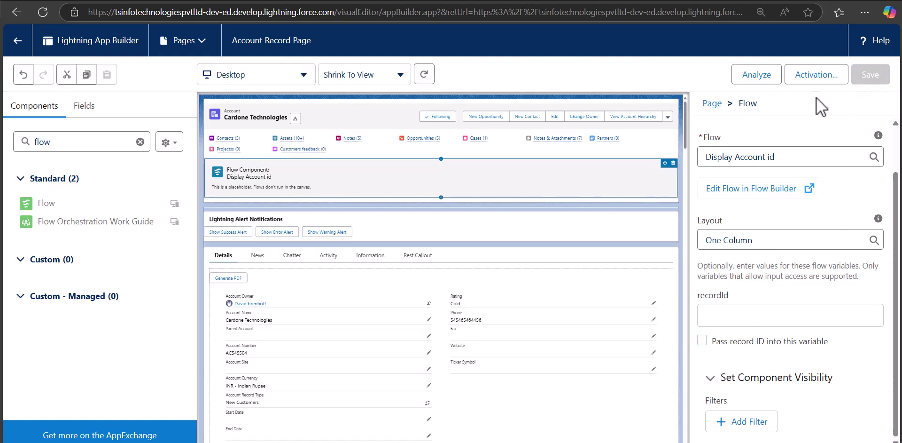
click(20, 41)
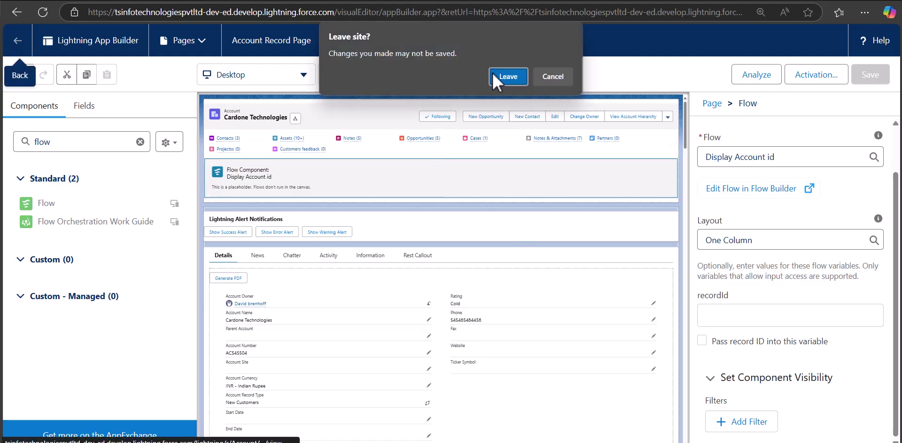
click(551, 79)
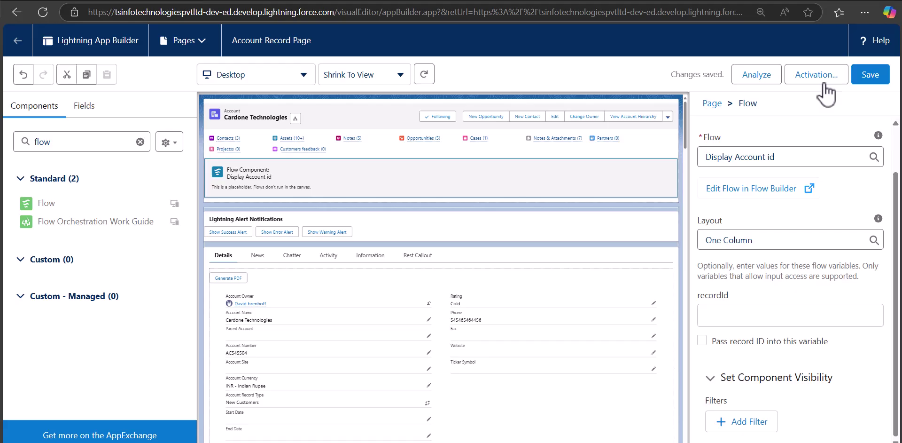
click(28, 47)
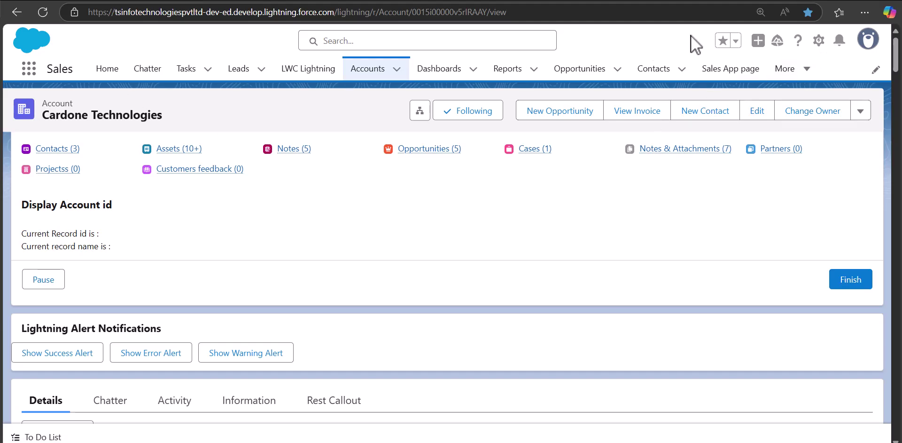
- Reopen the account's record page for editing, enable "Pass record ID into this variable" for the Display Account id flow component, and save
click(819, 40)
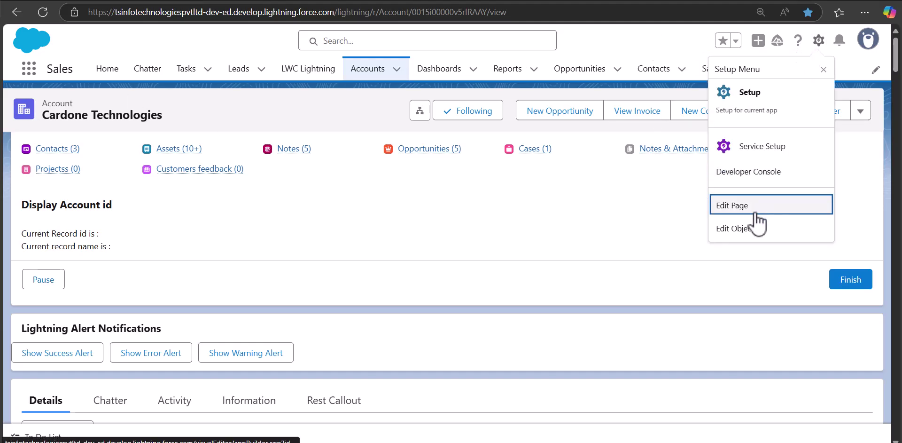
click(751, 213)
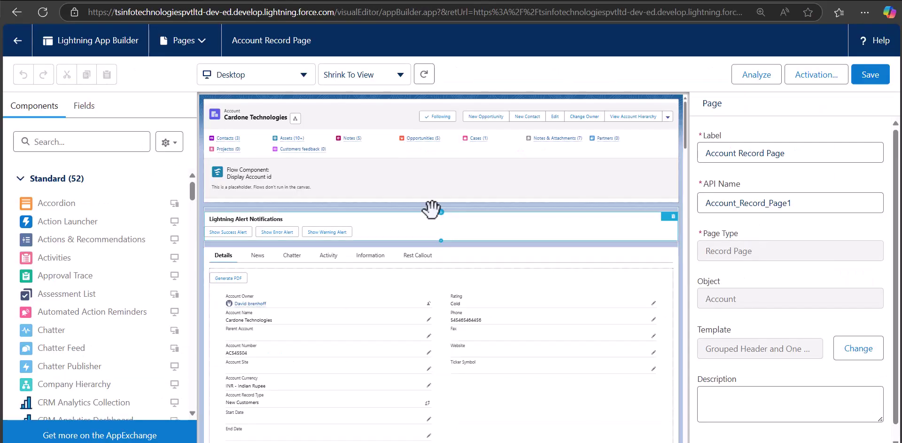
click(366, 186)
scroll(747, 301, down, 2)
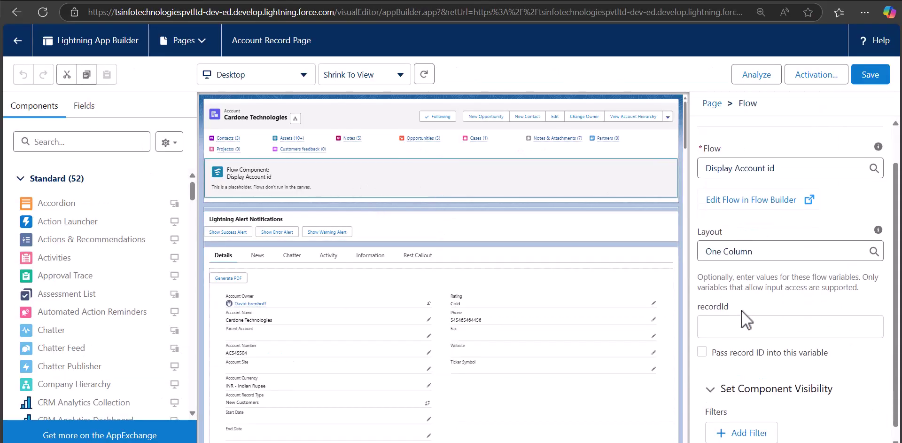
click(702, 340)
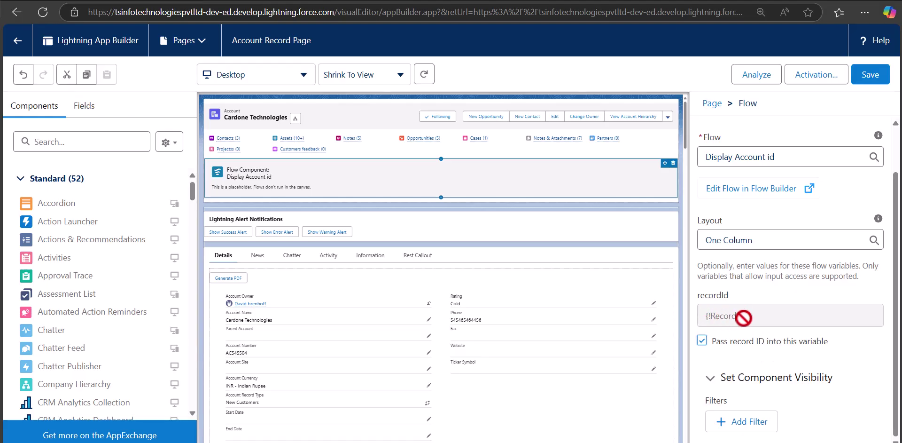
click(868, 77)
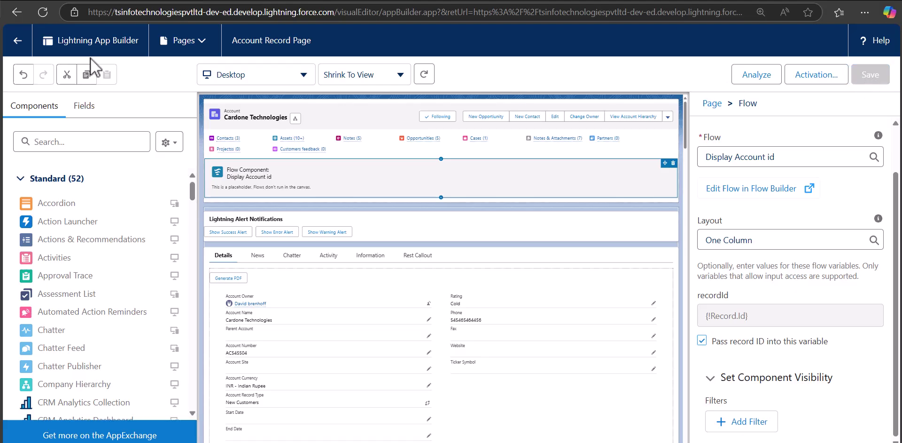
- Return to the Cardone Technologies record and compare the record ID displayed by the flow with the one in the page address
click(18, 41)
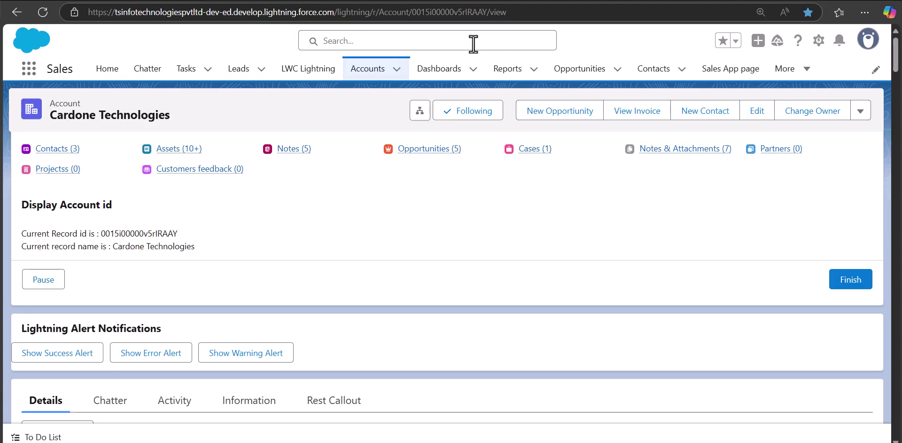
drag(413, 12, 488, 12)
click(734, 171)
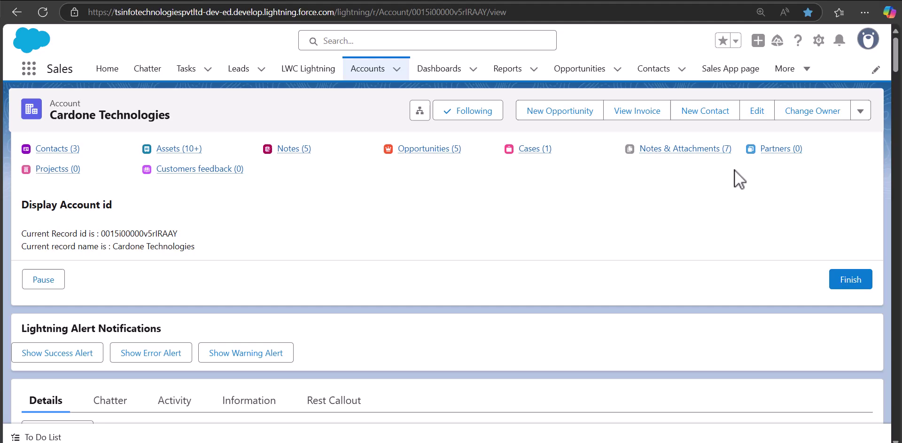